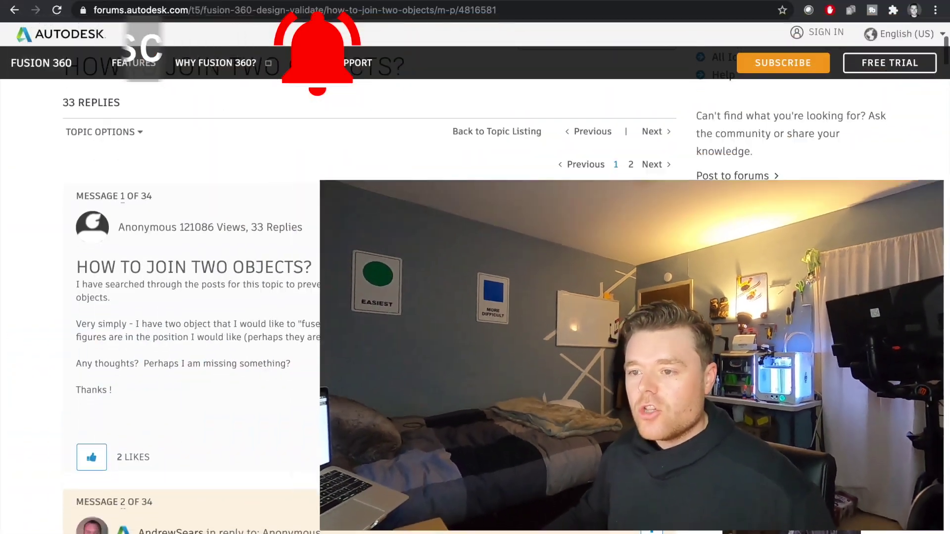
- Read the forum question about joining two objects and switch to Fusion 360 with the Google logo design
{"action": "scroll", "coordinate": [343, 353], "scroll_direction": "down", "scroll_amount": 1}
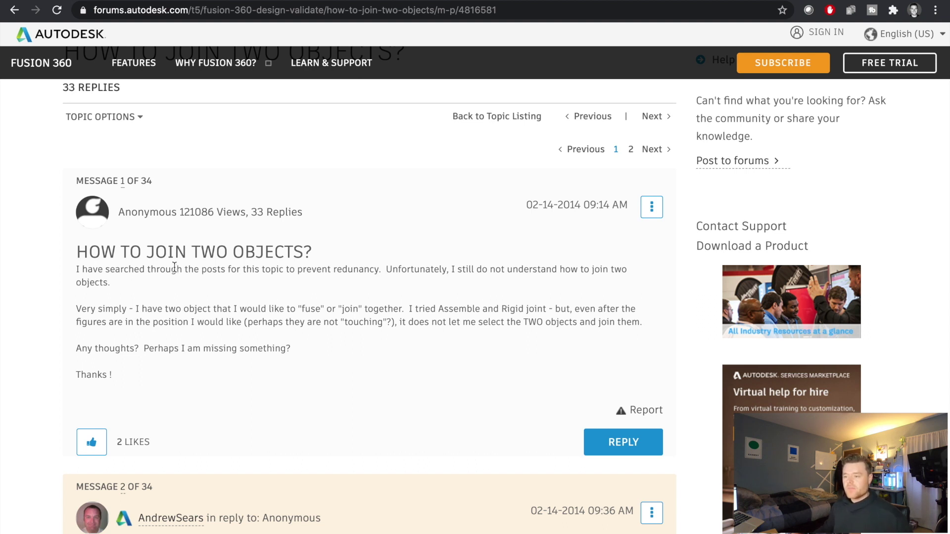
{"action": "scroll", "coordinate": [174, 267], "scroll_direction": "down", "scroll_amount": 1}
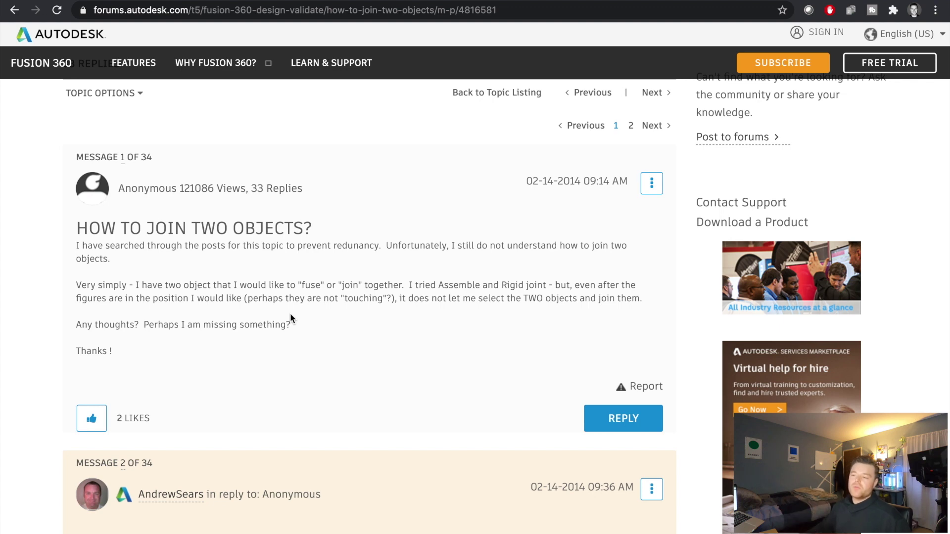
{"action": "key", "text": "ctrl+Right"}
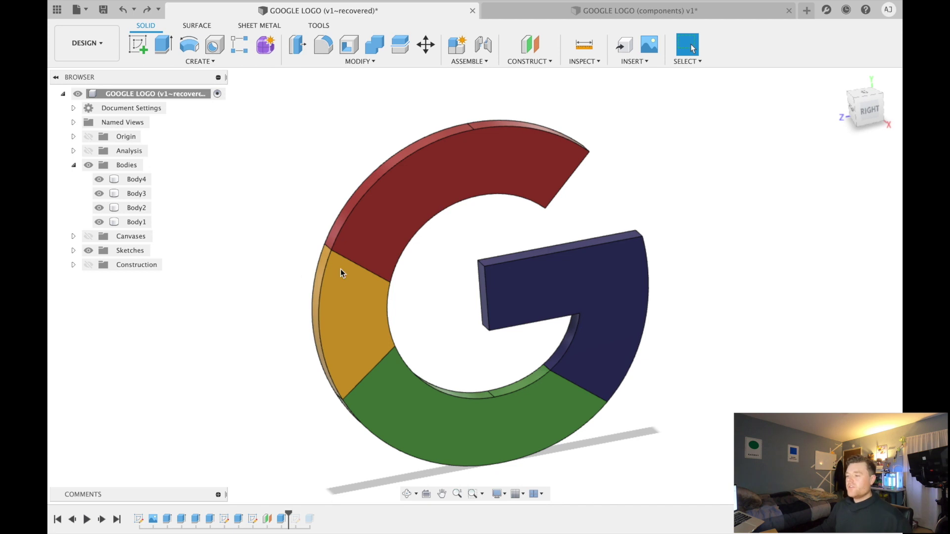
- Examine the separate coloured bodies that make up the Google logo and their entries under Bodies
{"action": "mouse_move", "coordinate": [463, 268]}
{"action": "middle_mouse_down", "text": "shift"}
{"action": "mouse_move", "coordinate": [461, 255]}
{"action": "mouse_move", "coordinate": [617, 226]}
{"action": "middle_mouse_up", "text": "shift"}
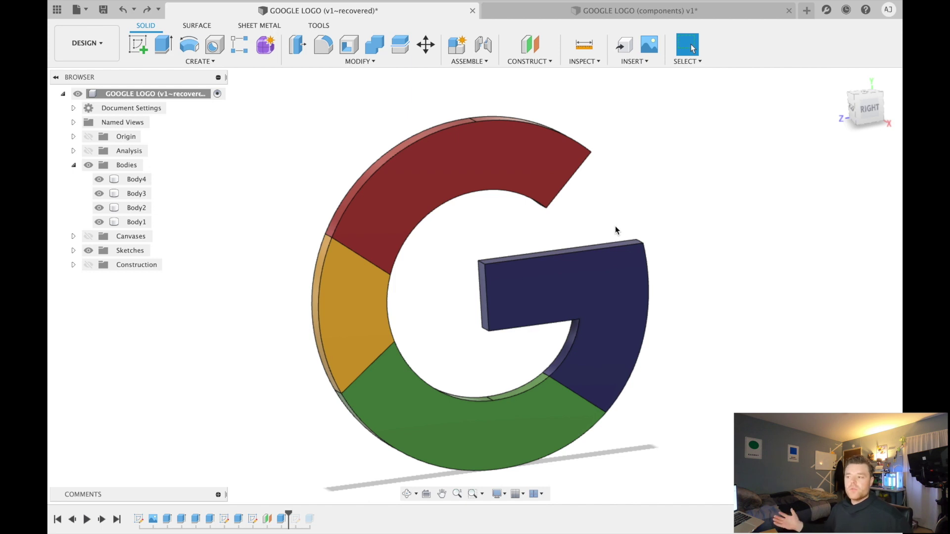
{"action": "left_click", "coordinate": [563, 183]}
{"action": "left_click", "coordinate": [663, 155]}
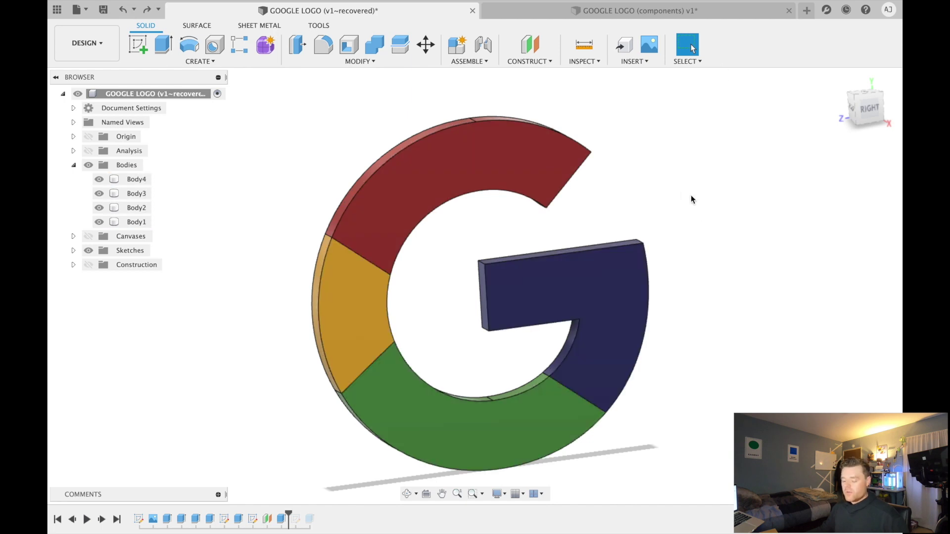
{"action": "middle_click_drag", "start_coordinate": [692, 221], "coordinate": [674, 211], "text": "shift"}
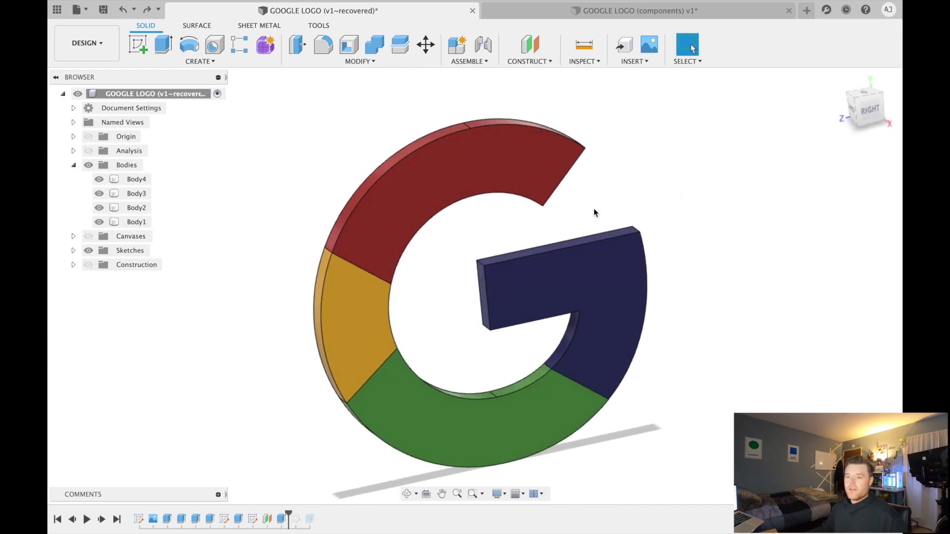
{"action": "left_click", "coordinate": [355, 201]}
{"action": "left_click", "coordinate": [296, 174]}
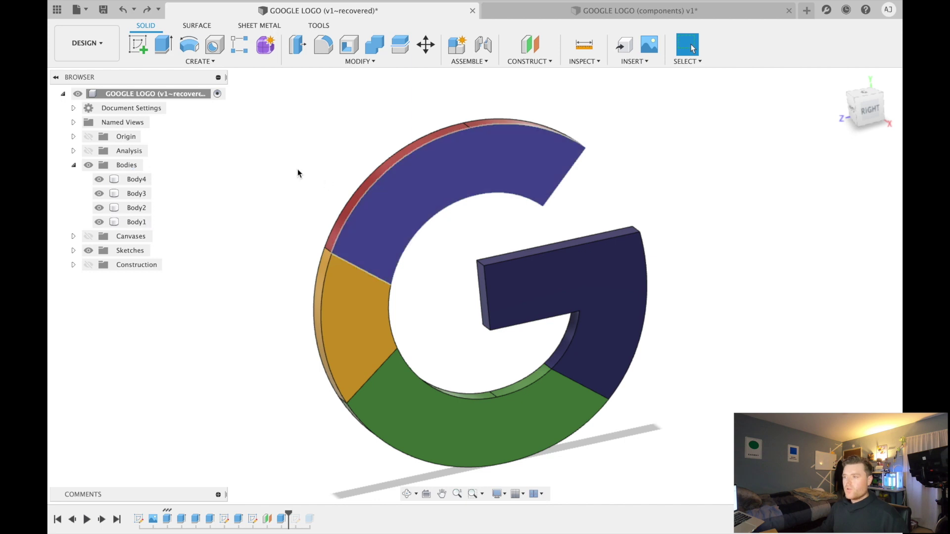
{"action": "middle_click_drag", "start_coordinate": [540, 215], "coordinate": [539, 206], "text": "shift"}
{"action": "left_click", "coordinate": [543, 178]}
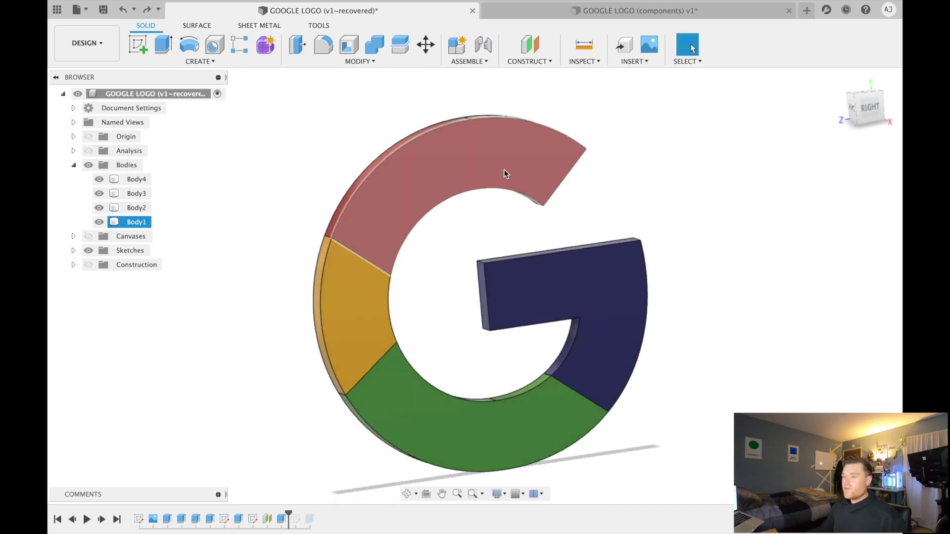
{"action": "left_click", "coordinate": [267, 169]}
{"action": "left_click", "coordinate": [379, 62]}
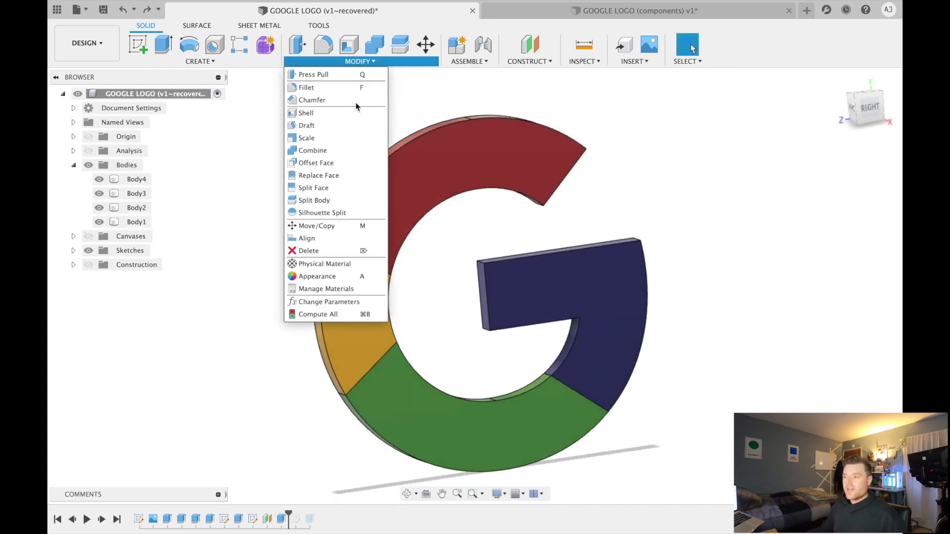
{"action": "left_click", "coordinate": [249, 122]}
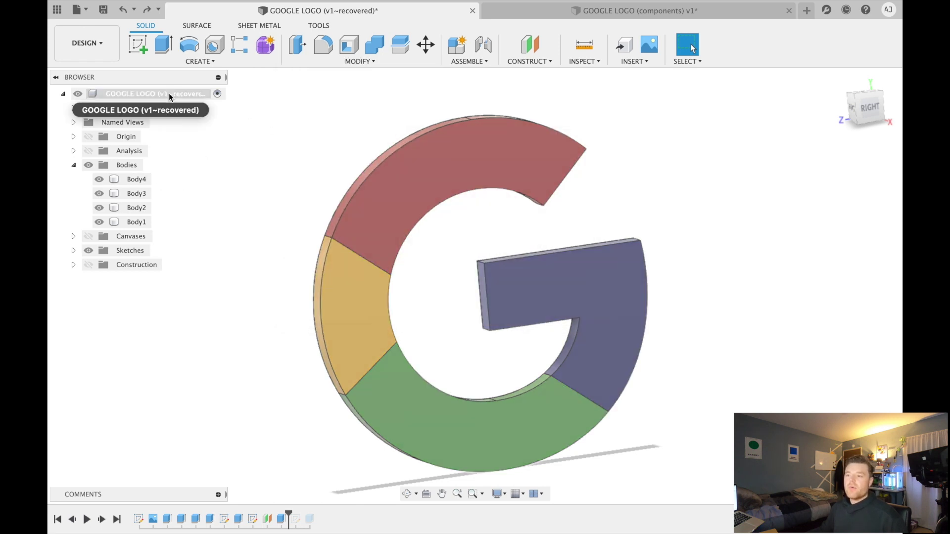
{"action": "left_click", "coordinate": [168, 93]}
{"action": "left_click", "coordinate": [170, 163]}
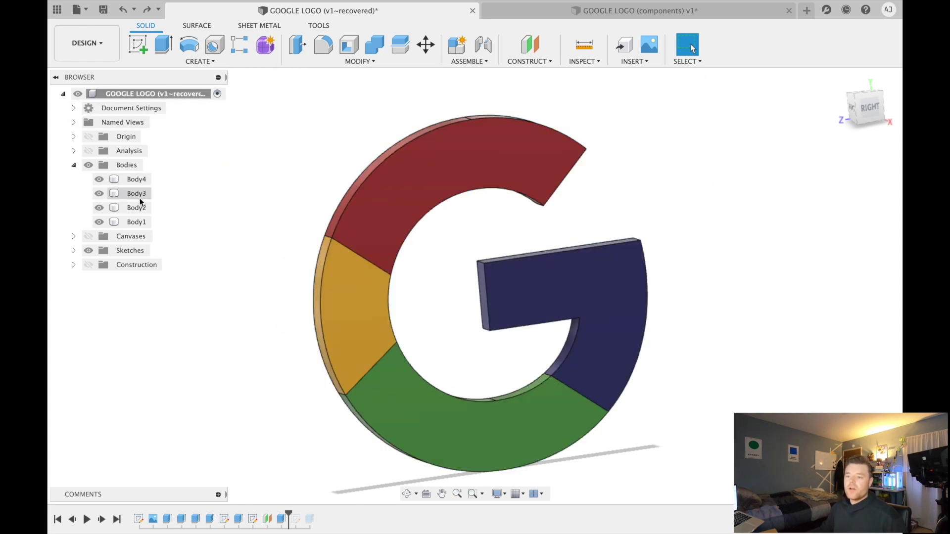
- Compare the body-based Google logo design with the GOOGLE LOGO (components) version and return to the body-based one
{"action": "left_click", "coordinate": [585, 11]}
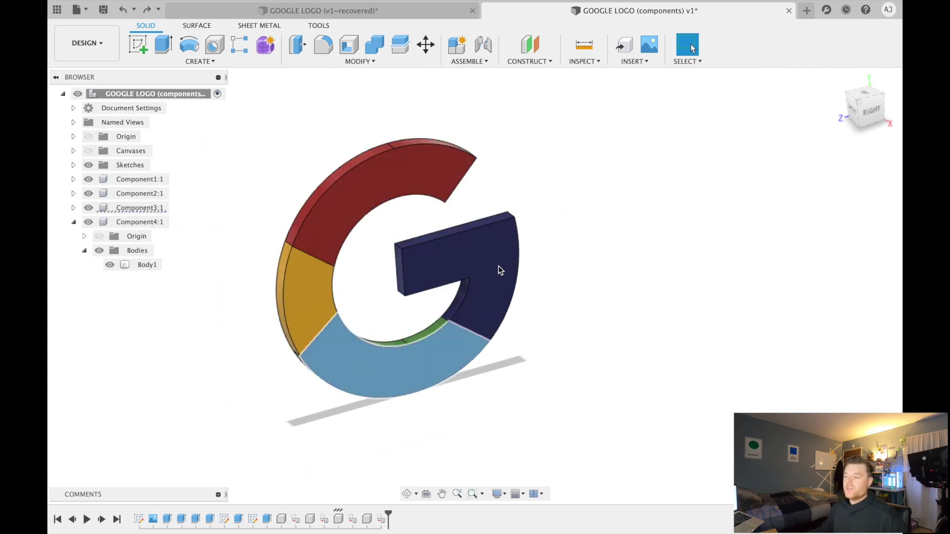
{"action": "left_click", "coordinate": [359, 14]}
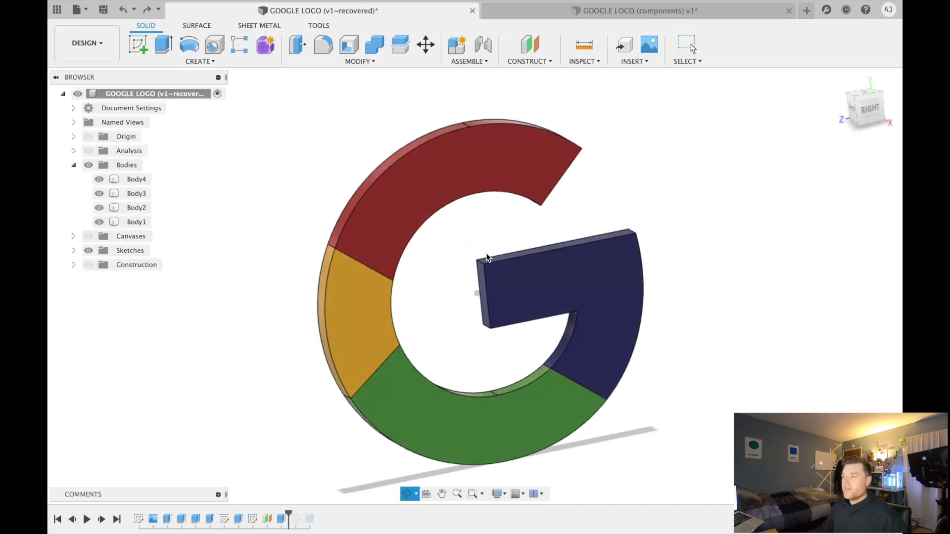
{"action": "left_click", "coordinate": [611, 11]}
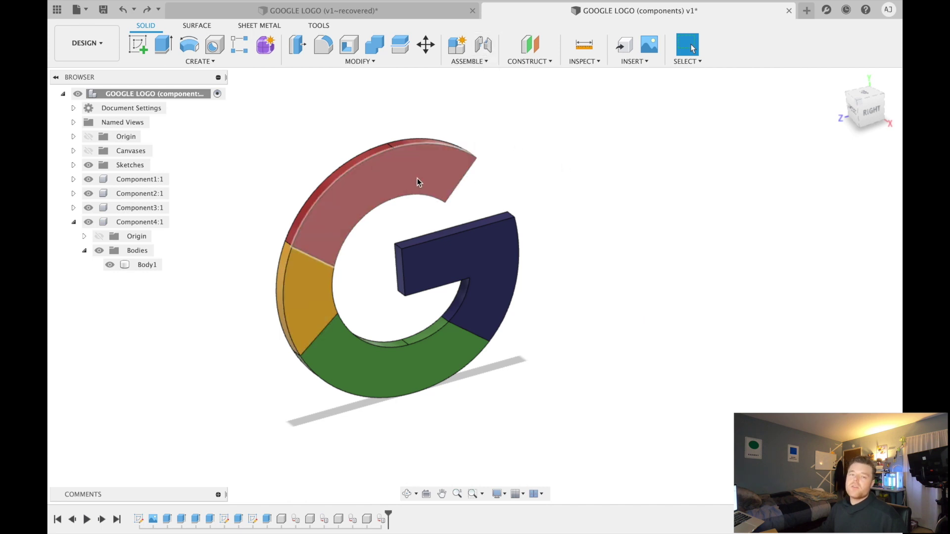
{"action": "left_click", "coordinate": [307, 10]}
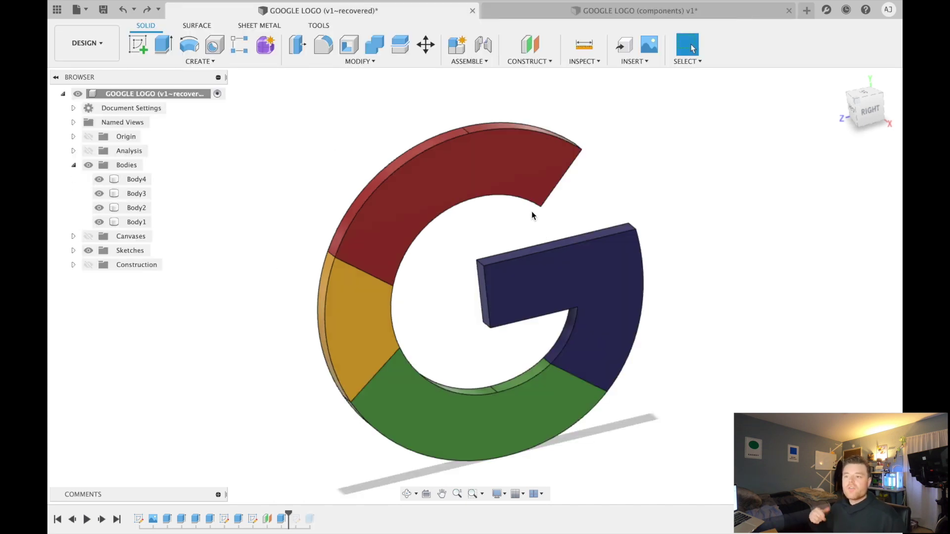
- Combine the logo's red body as target with the yellow body as tool, using the Join operation
{"action": "middle_click_drag", "start_coordinate": [490, 225], "coordinate": [486, 224], "text": "shift"}
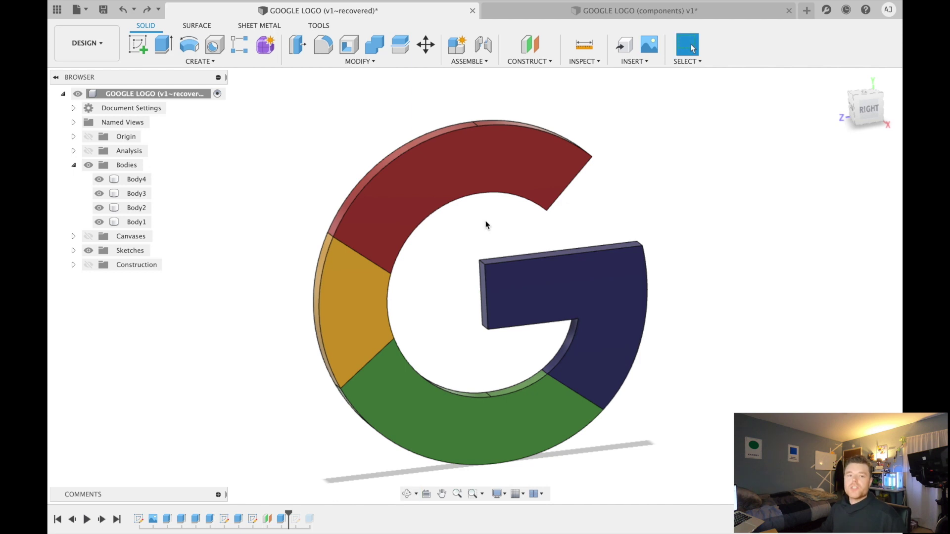
{"action": "left_click", "coordinate": [444, 175]}
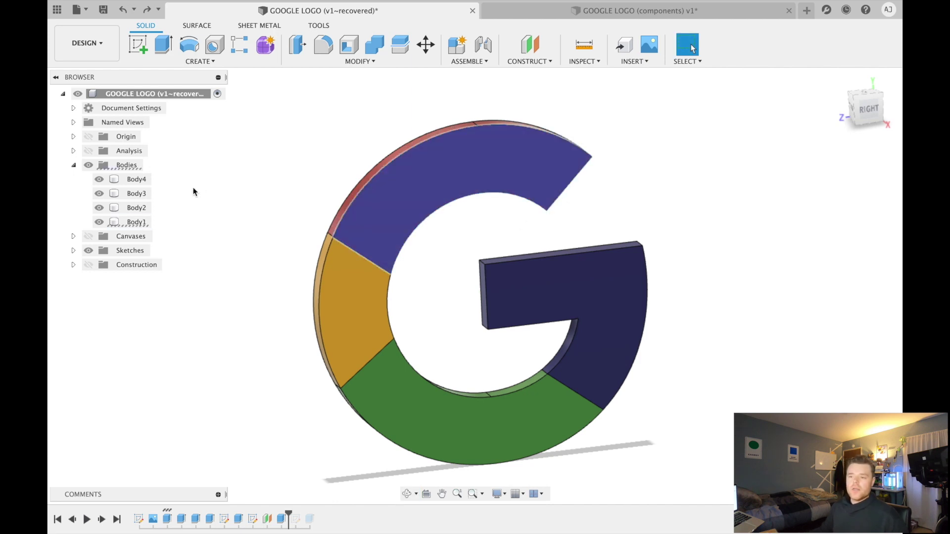
{"action": "left_click", "coordinate": [137, 223]}
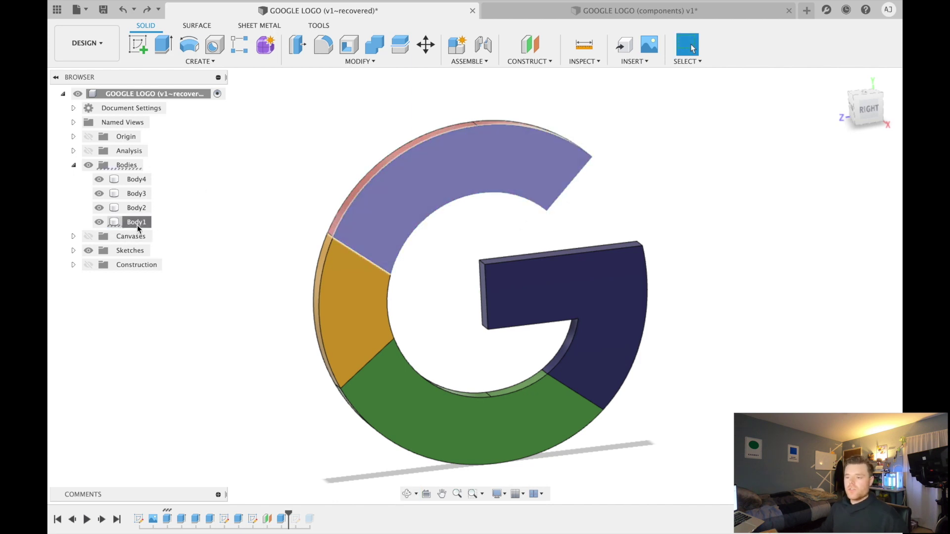
{"action": "left_click", "coordinate": [366, 63]}
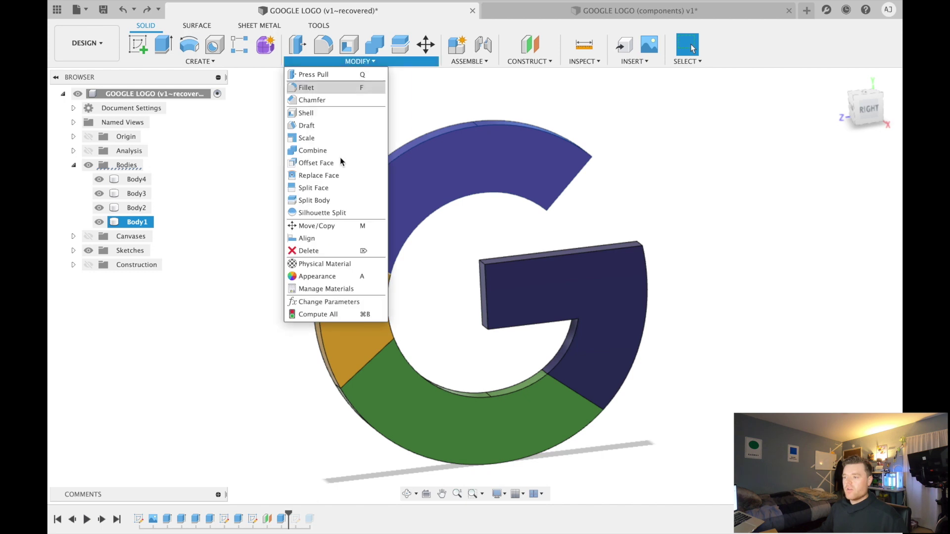
{"action": "left_click", "coordinate": [313, 151]}
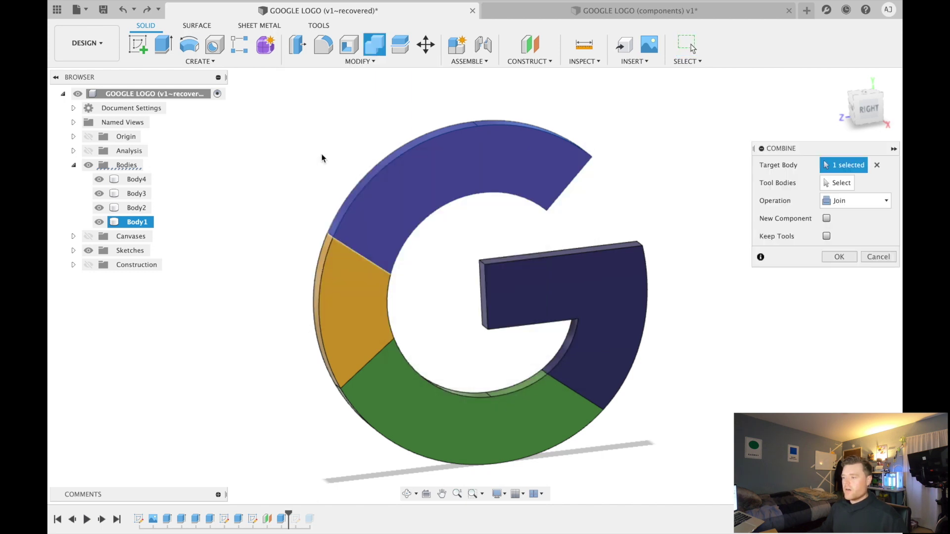
{"action": "left_click", "coordinate": [341, 269]}
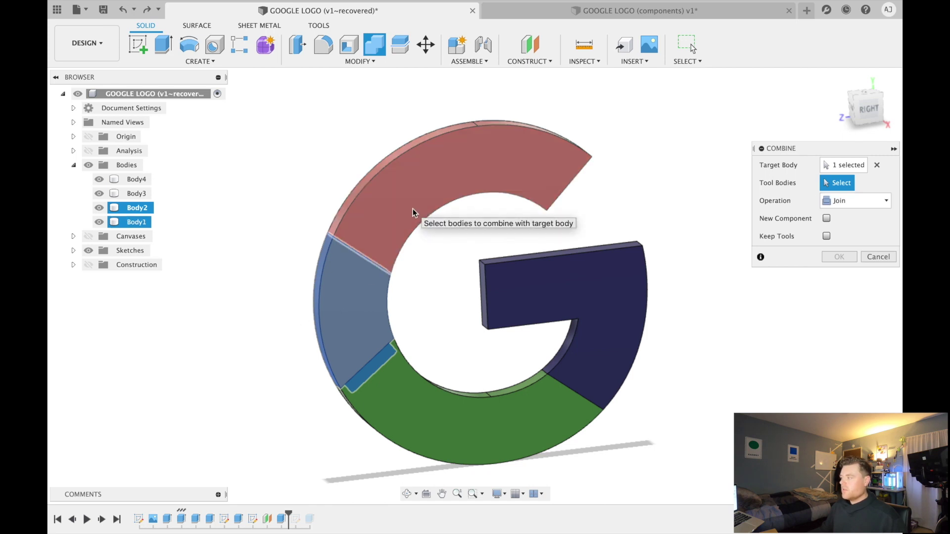
{"action": "left_click", "coordinate": [852, 167]}
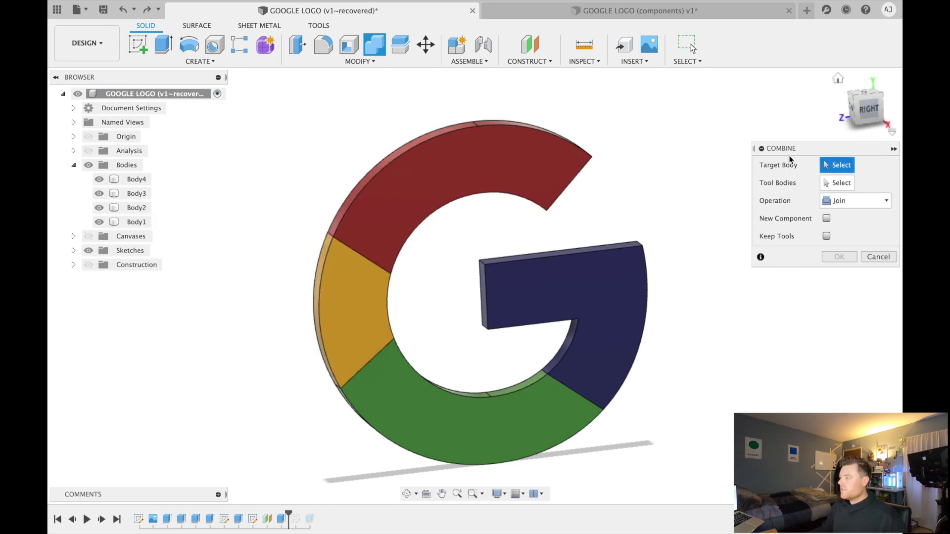
{"action": "left_click", "coordinate": [520, 141]}
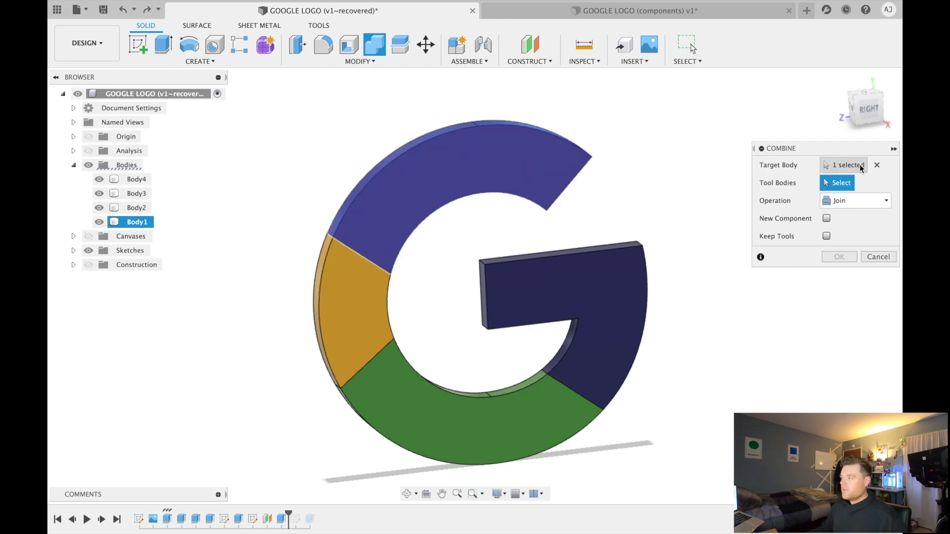
{"action": "left_click", "coordinate": [374, 279]}
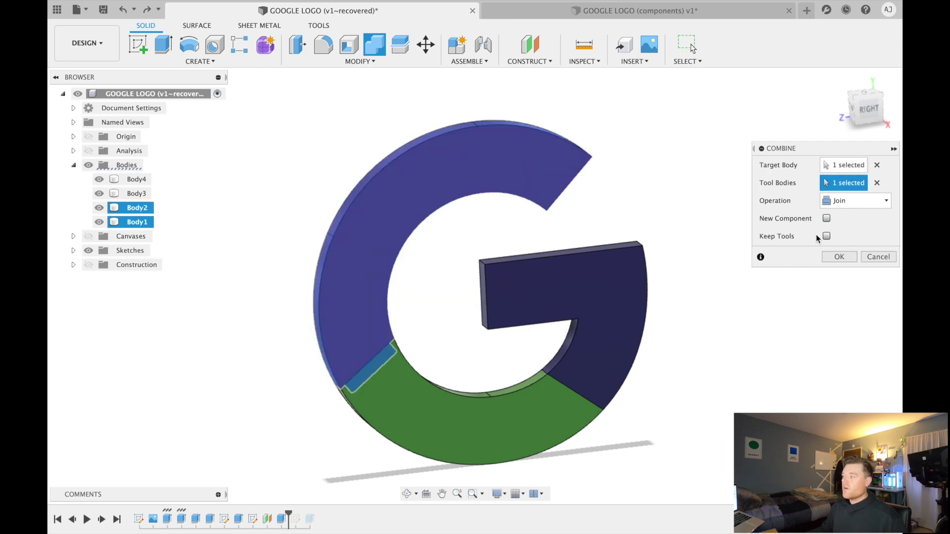
{"action": "left_click", "coordinate": [843, 200]}
{"action": "left_click", "coordinate": [845, 200]}
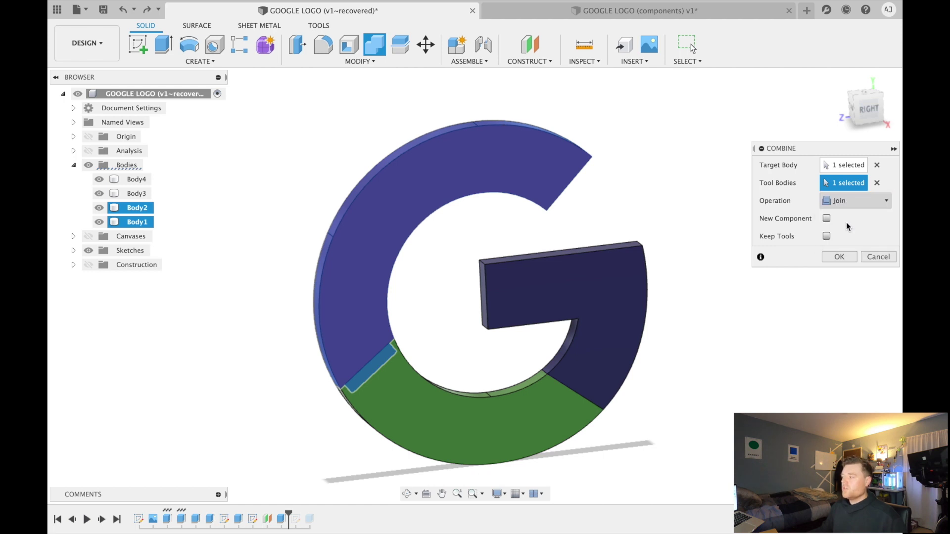
{"action": "left_click", "coordinate": [843, 258]}
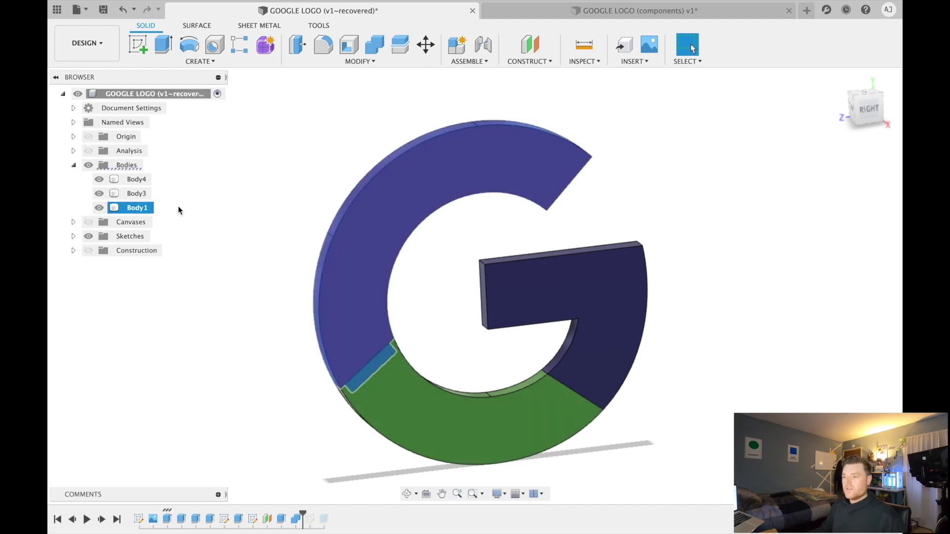
- Combine the green body into the joined red and yellow body with the Join operation
{"action": "left_click", "coordinate": [361, 60]}
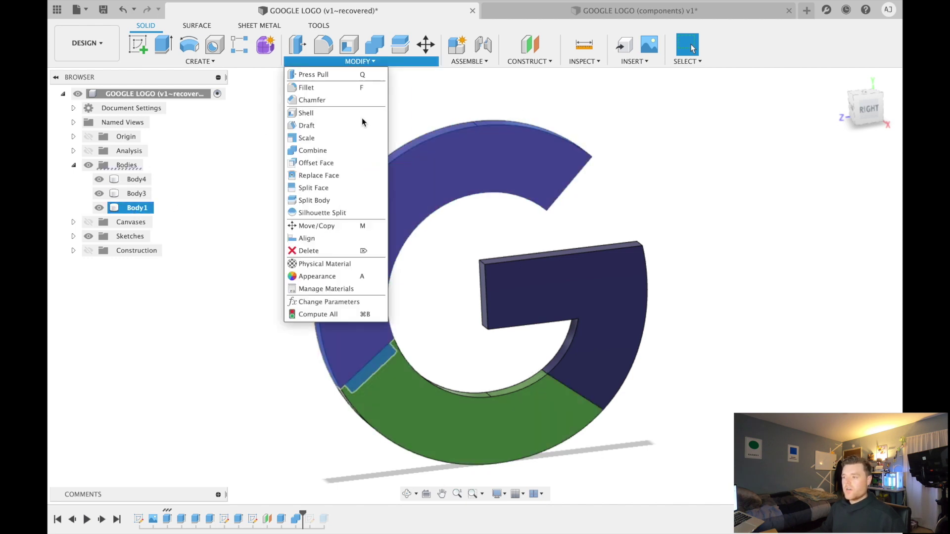
{"action": "left_click", "coordinate": [321, 156]}
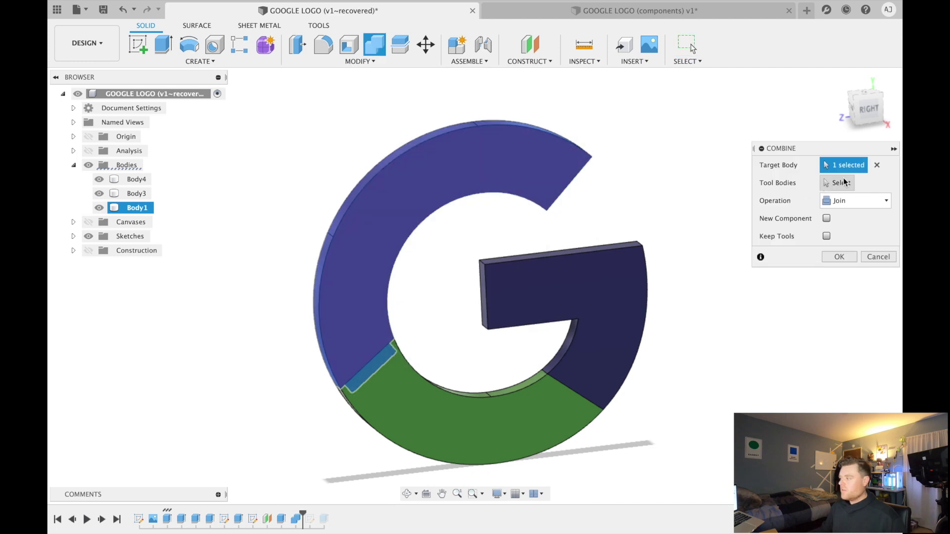
{"action": "left_click", "coordinate": [441, 412]}
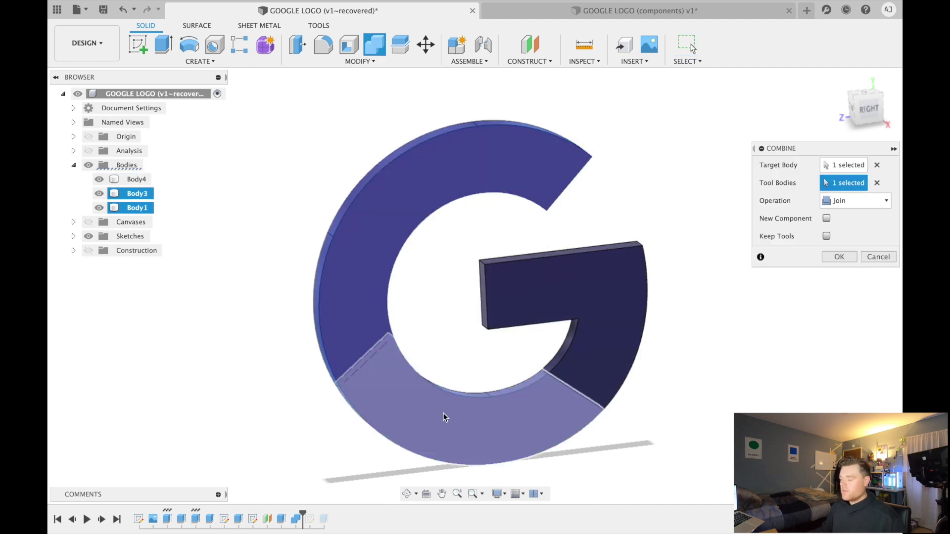
{"action": "left_click", "coordinate": [840, 257]}
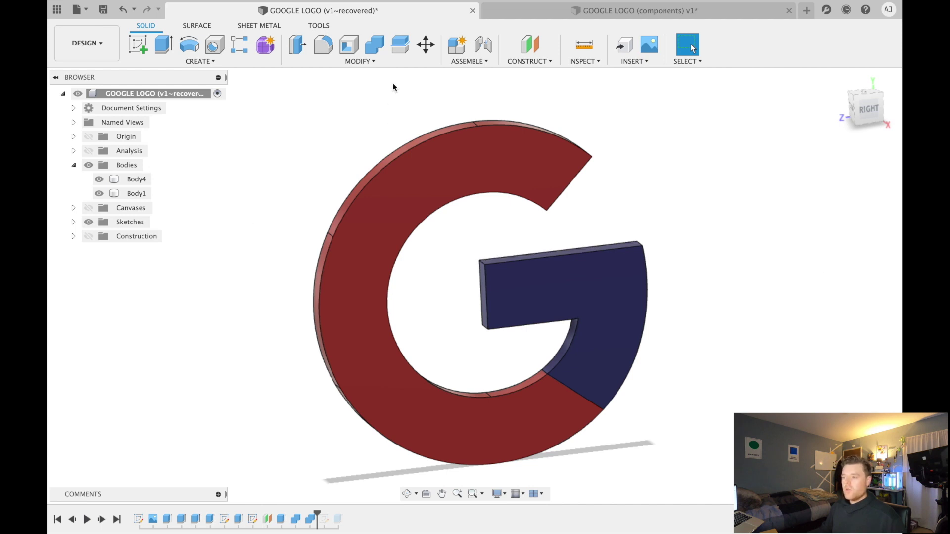
- Join the remaining blue body to the large red body with Combine and select the merged Body1
{"action": "left_click", "coordinate": [373, 50]}
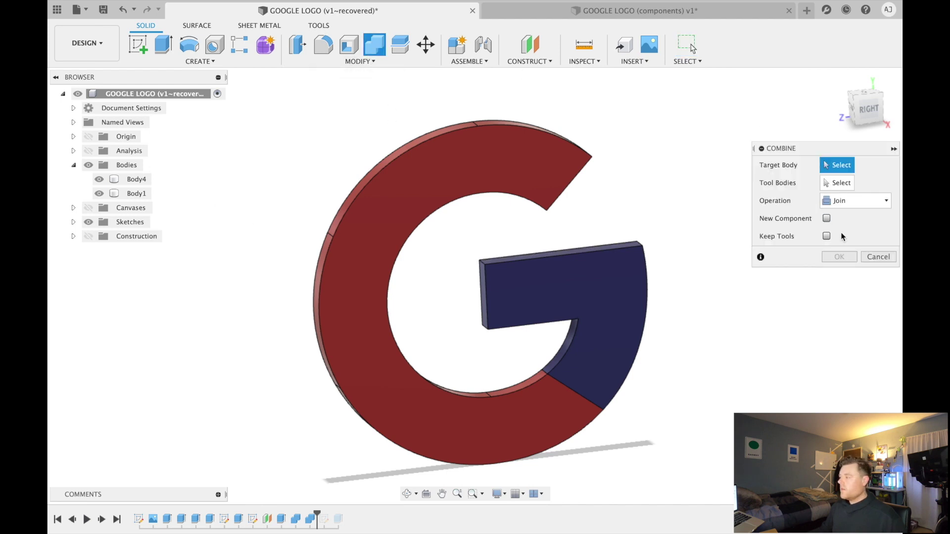
{"action": "left_click", "coordinate": [531, 163]}
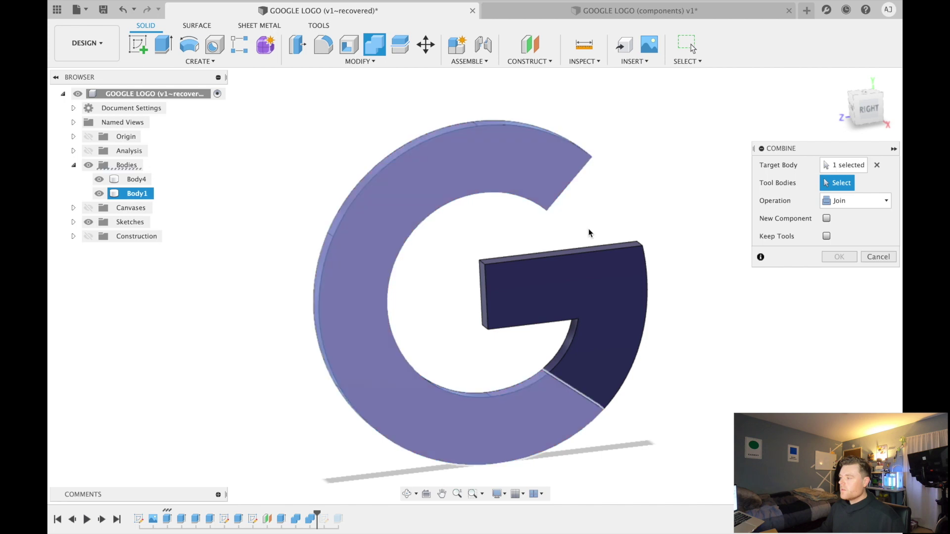
{"action": "left_click", "coordinate": [608, 272]}
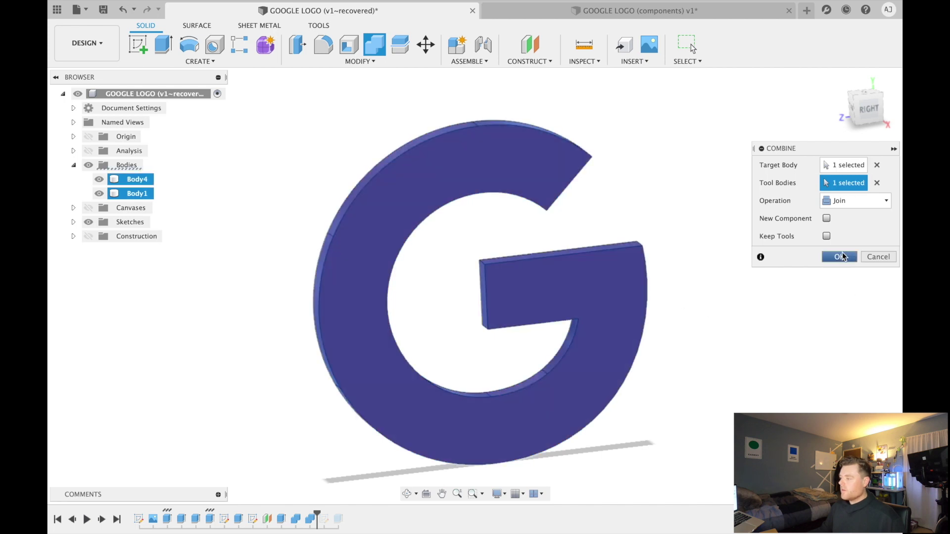
{"action": "left_click", "coordinate": [842, 253]}
{"action": "middle_click_drag", "start_coordinate": [670, 220], "coordinate": [675, 215], "text": "shift"}
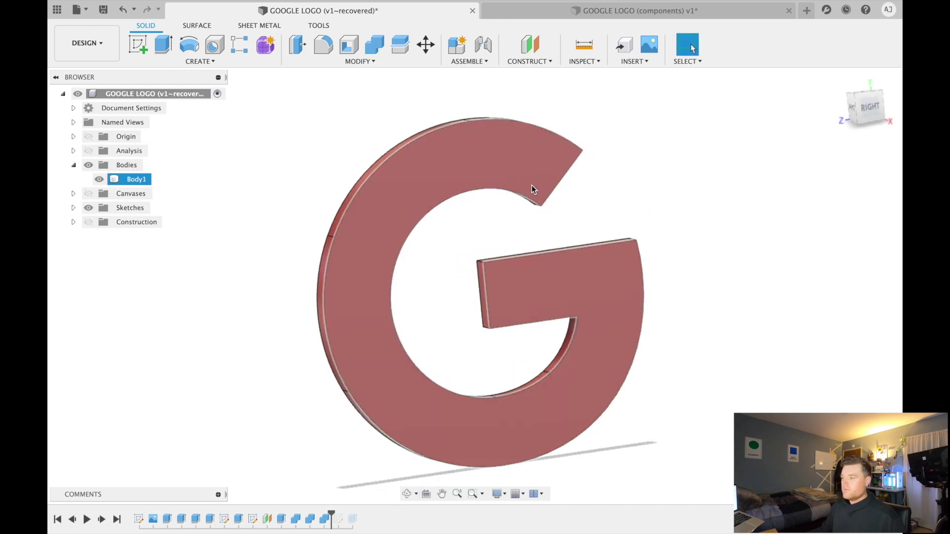
{"action": "left_click", "coordinate": [531, 185]}
{"action": "left_click", "coordinate": [135, 179]}
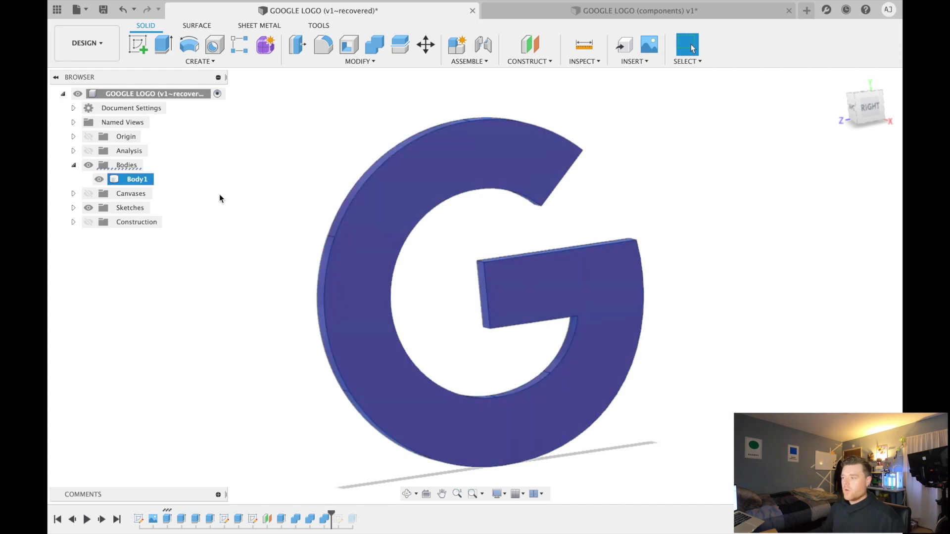
- Inspect the merged red body, clear its selection, and switch to the GOOGLE LOGO (components) design
{"action": "mouse_move", "coordinate": [418, 176]}
{"action": "middle_mouse_down", "text": "shift"}
{"action": "mouse_move", "coordinate": [422, 208]}
{"action": "mouse_move", "coordinate": [405, 163]}
{"action": "middle_mouse_up", "text": "shift"}
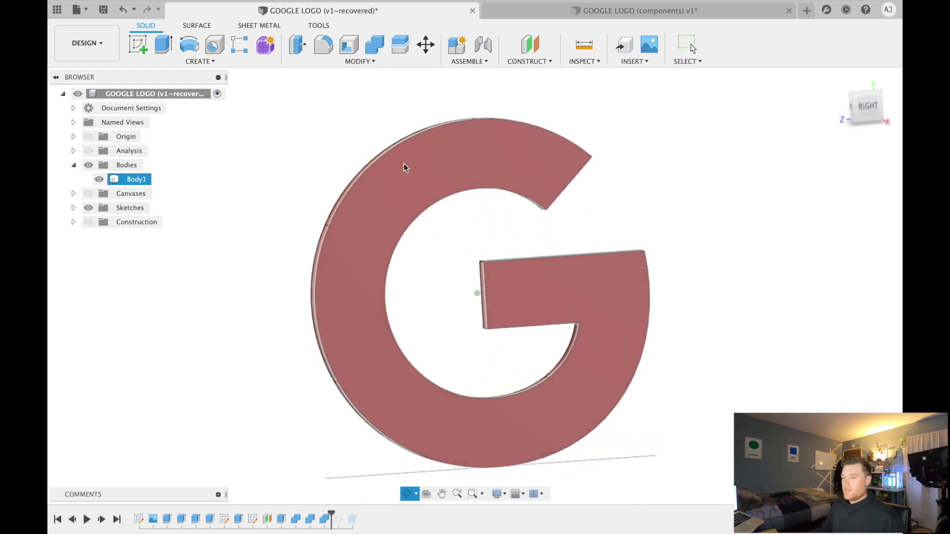
{"action": "key", "text": "Escape"}
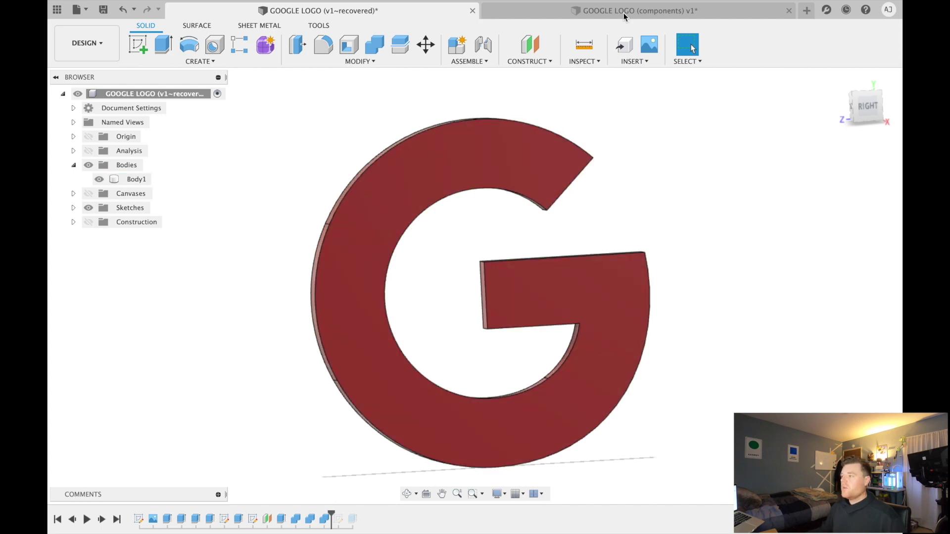
{"action": "left_click", "coordinate": [623, 13]}
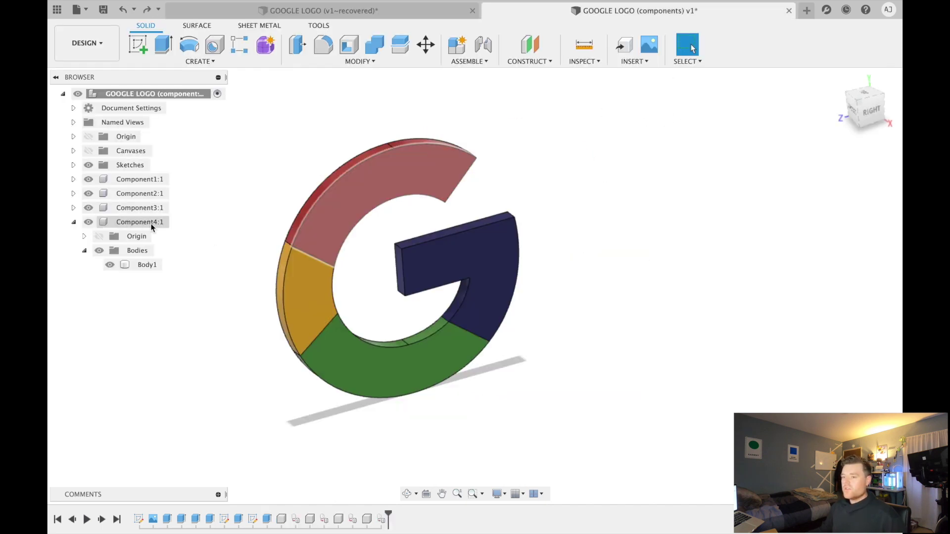
{"action": "scroll", "coordinate": [224, 218], "scroll_direction": "up", "scroll_amount": 2}
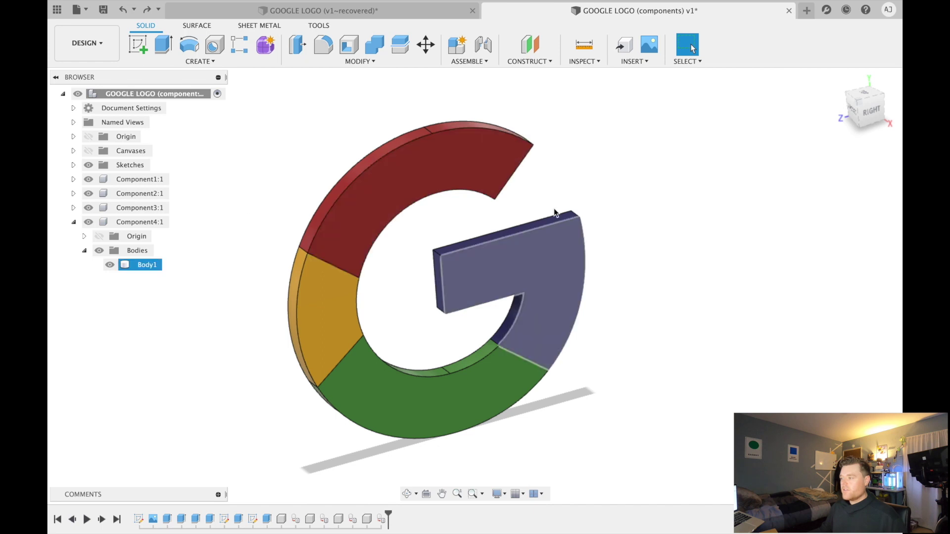
{"action": "mouse_move", "coordinate": [556, 212]}
{"action": "middle_mouse_down", "text": "shift"}
{"action": "mouse_move", "coordinate": [572, 213]}
{"action": "mouse_move", "coordinate": [566, 197]}
{"action": "middle_mouse_up", "text": "shift"}
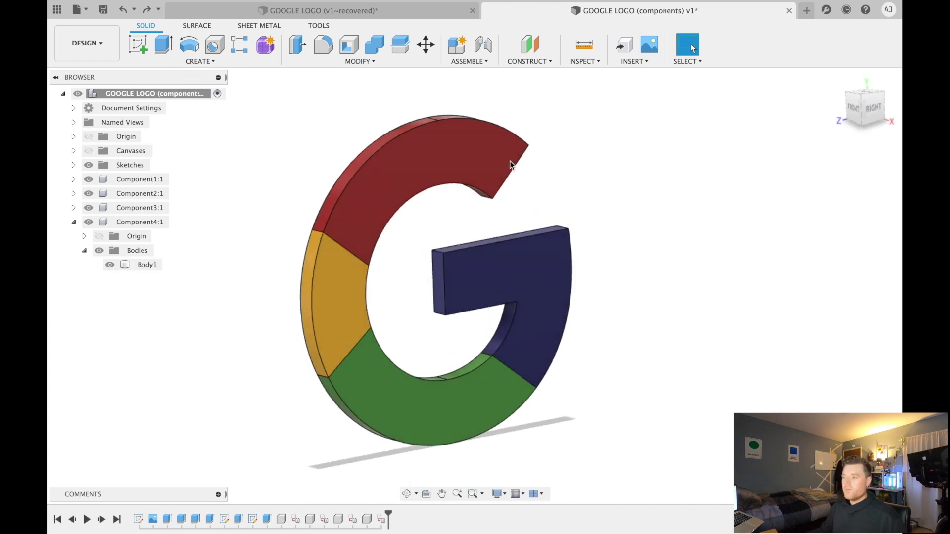
- Examine the separate red and yellow components of the logo by selecting their front faces in turn
{"action": "left_click", "coordinate": [440, 149]}
{"action": "left_click", "coordinate": [359, 109]}
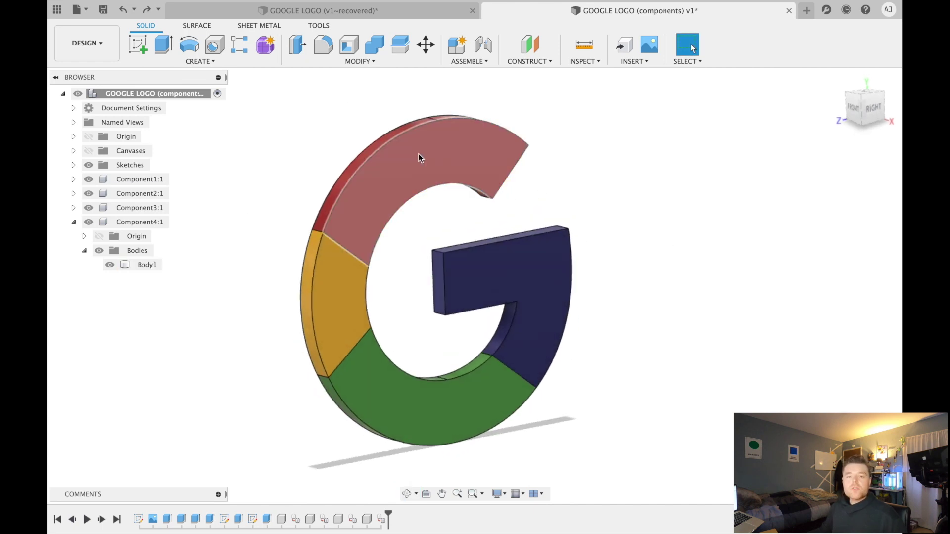
{"action": "left_click", "coordinate": [465, 151]}
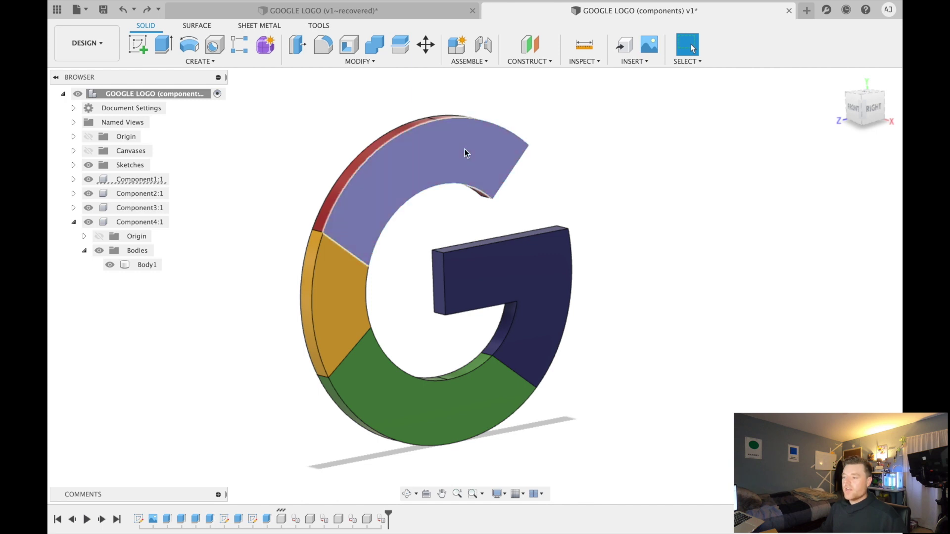
{"action": "left_click", "coordinate": [330, 286]}
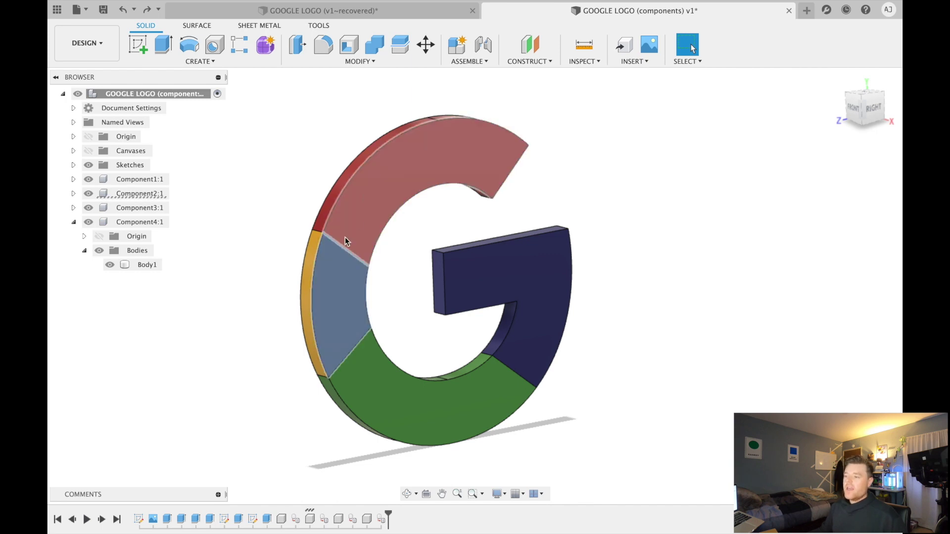
{"action": "left_click", "coordinate": [340, 131]}
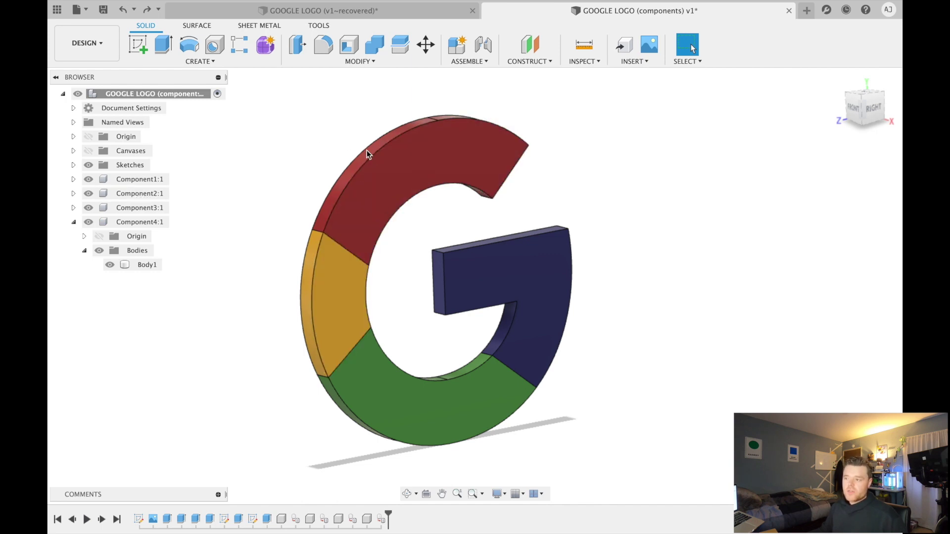
{"action": "left_click", "coordinate": [386, 191]}
{"action": "right_click", "coordinate": [342, 282]}
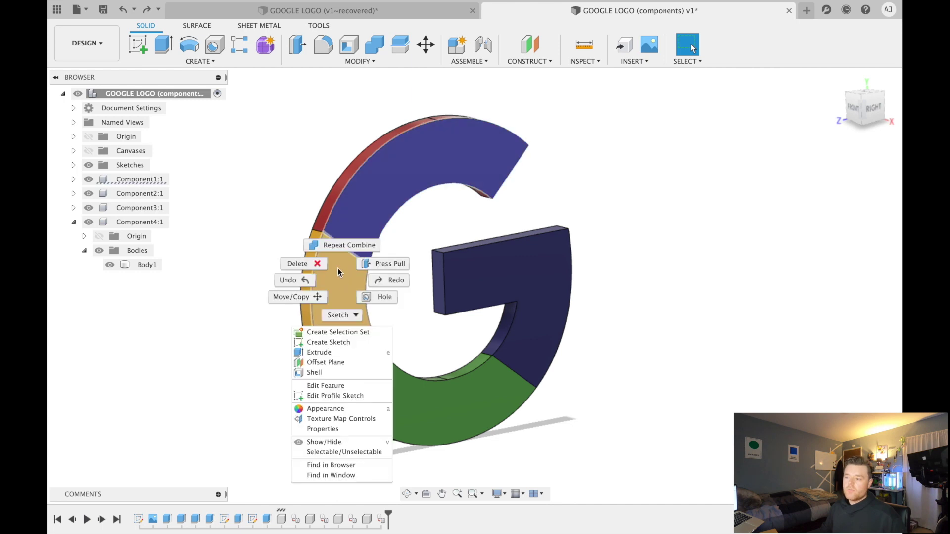
{"action": "left_click", "coordinate": [299, 166]}
{"action": "left_click", "coordinate": [299, 165]}
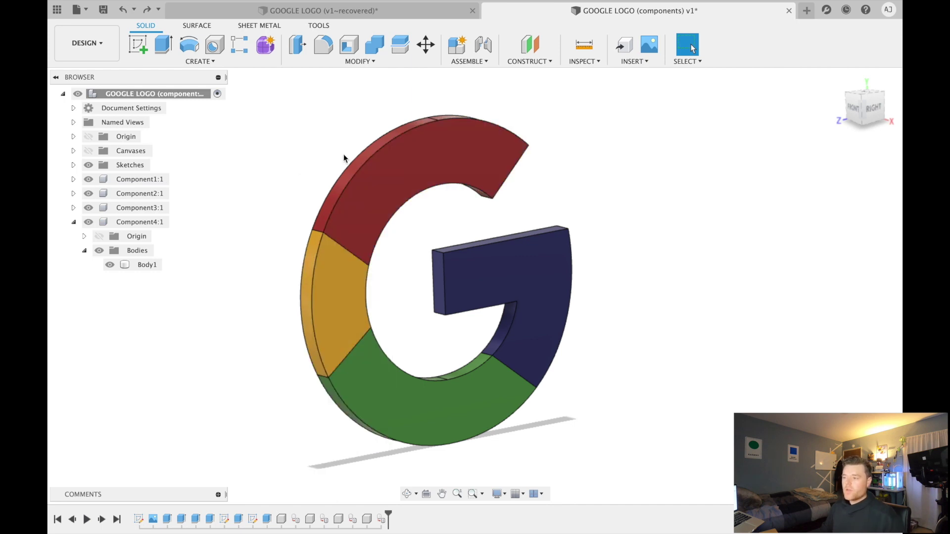
{"action": "left_click", "coordinate": [393, 179]}
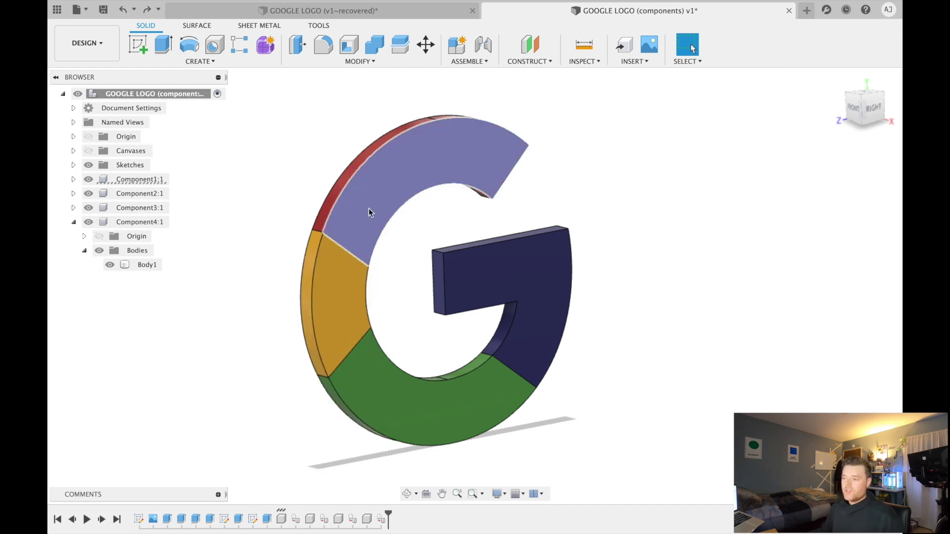
{"action": "left_click", "coordinate": [342, 271]}
{"action": "left_click", "coordinate": [289, 189]}
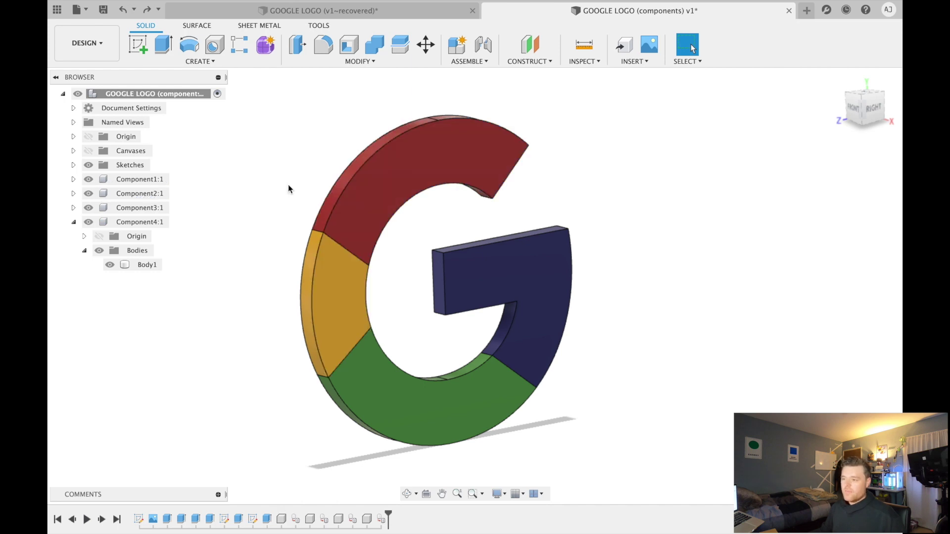
{"action": "left_click", "coordinate": [385, 180]}
{"action": "left_click", "coordinate": [292, 163]}
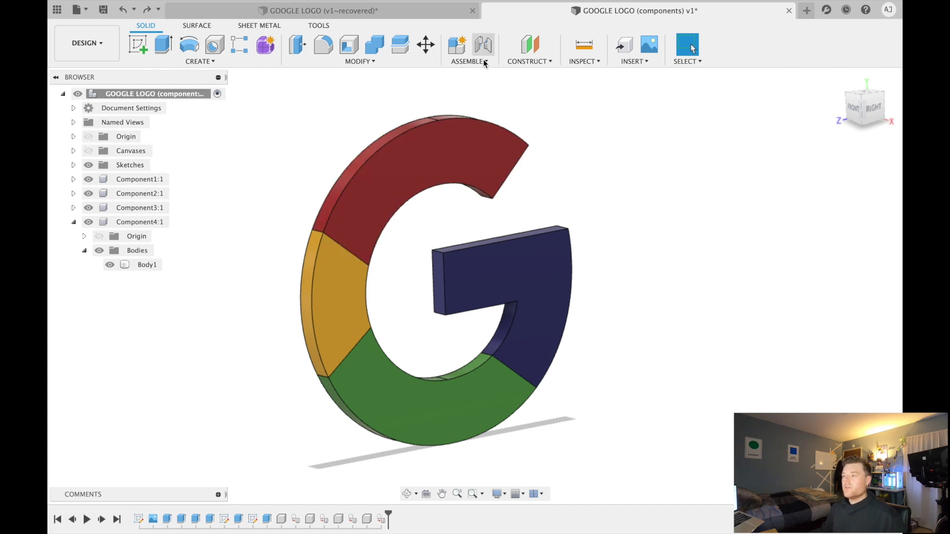
- Combine the red body of Component1 as target with the yellow Body1 of Component2 as tool, using Join
{"action": "left_click", "coordinate": [360, 61]}
{"action": "left_click", "coordinate": [374, 46]}
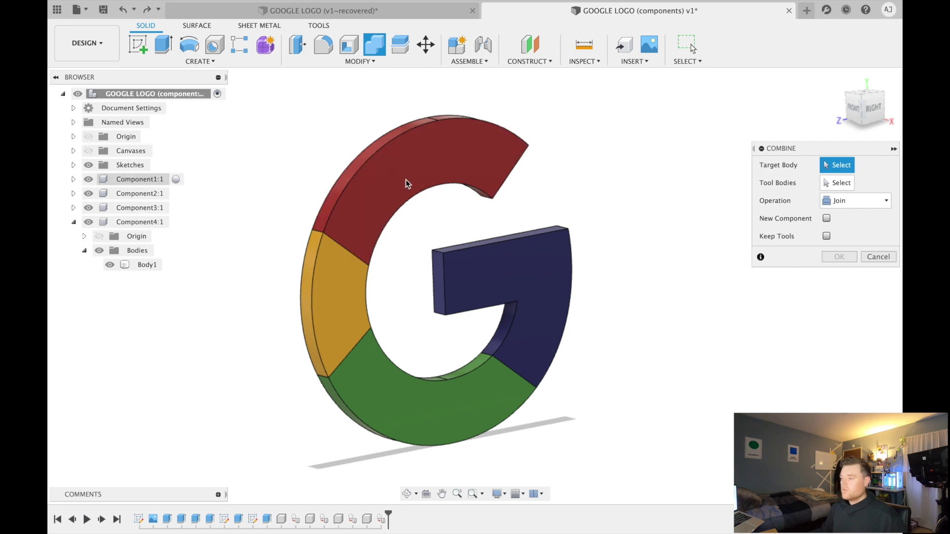
{"action": "left_click", "coordinate": [423, 178]}
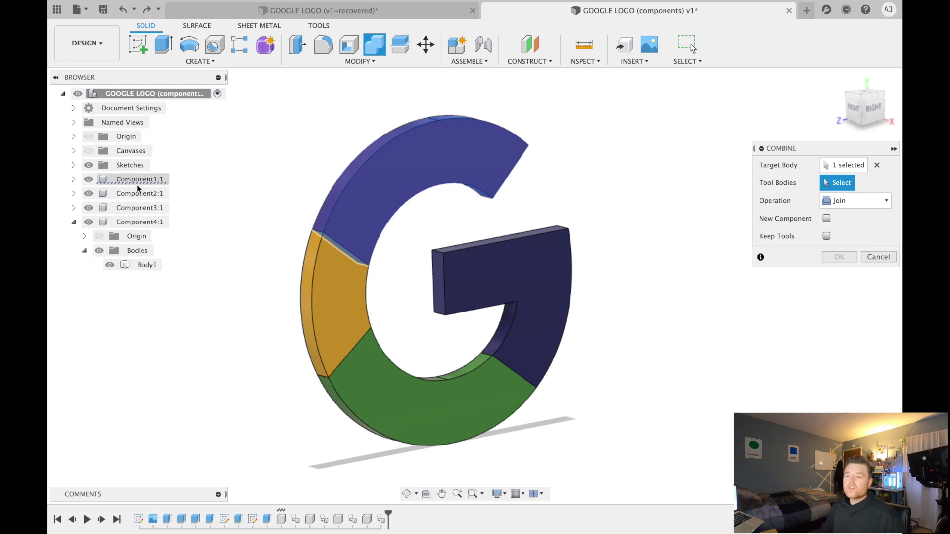
{"action": "left_click", "coordinate": [73, 180]}
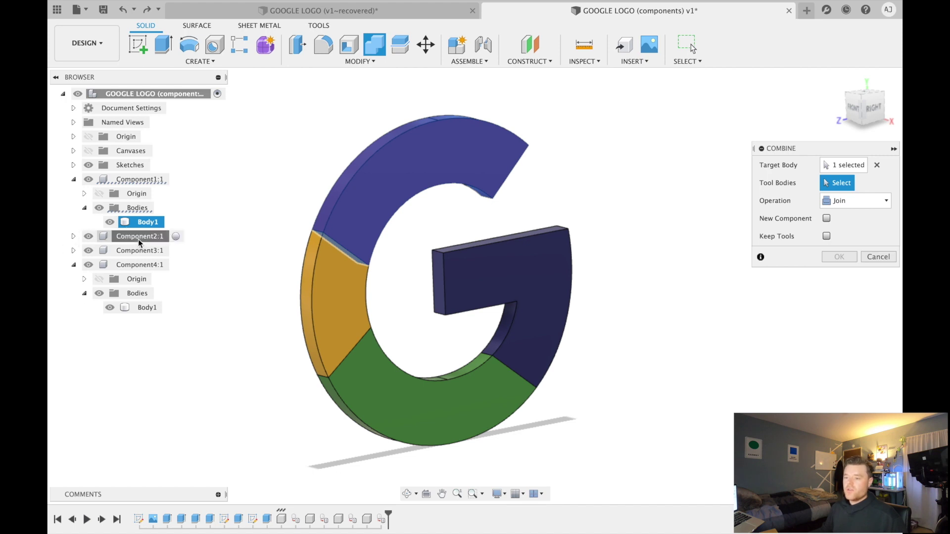
{"action": "left_click", "coordinate": [73, 237]}
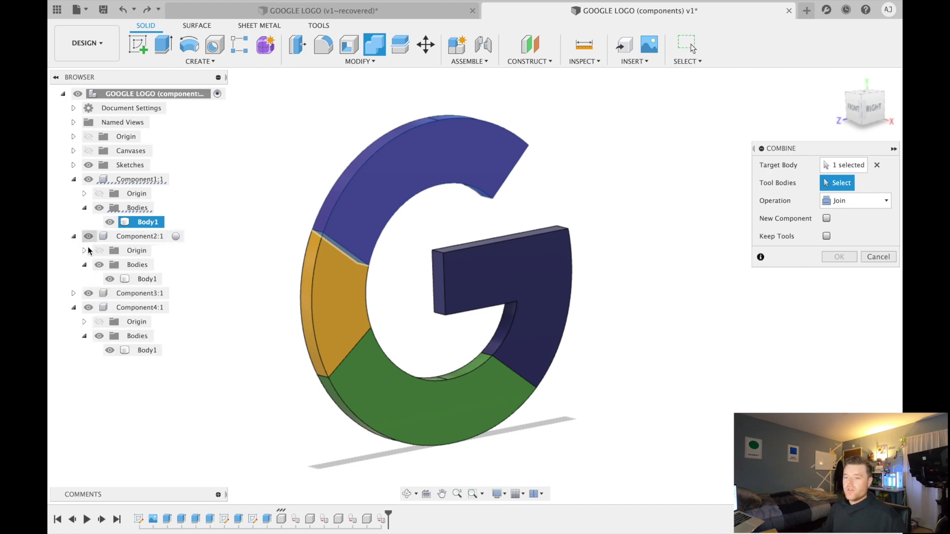
{"action": "left_click", "coordinate": [142, 278]}
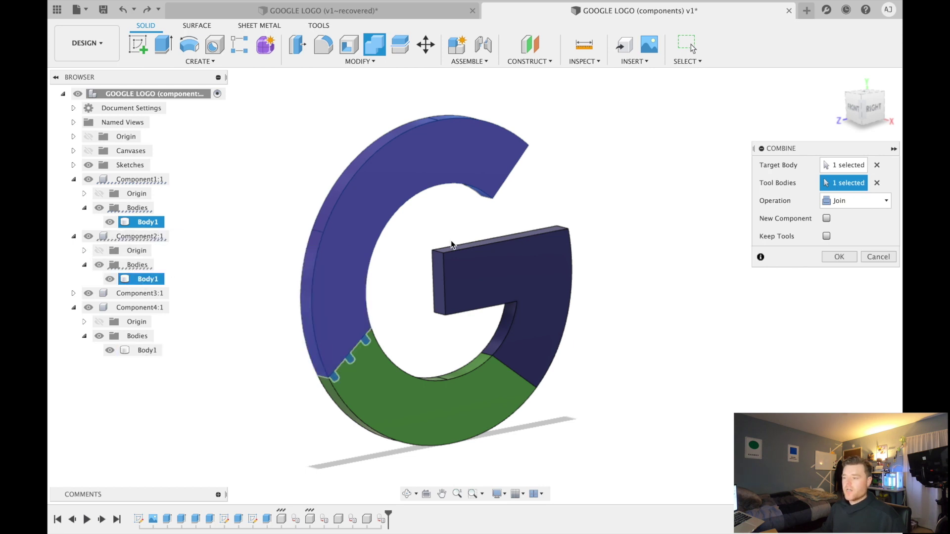
{"action": "left_click", "coordinate": [832, 258]}
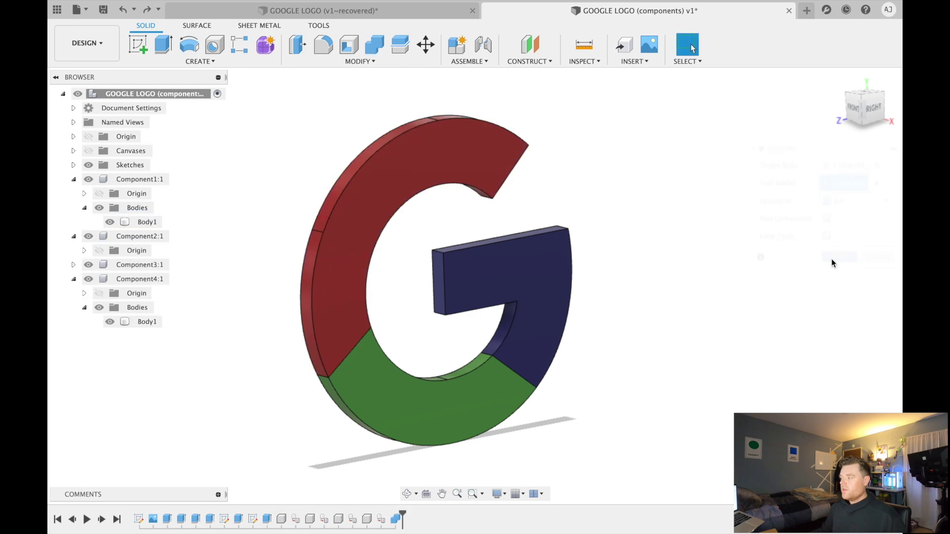
- Join the green component's body to the combined red body in Component1 with Combine
{"action": "left_click", "coordinate": [384, 46]}
{"action": "left_click", "coordinate": [370, 186]}
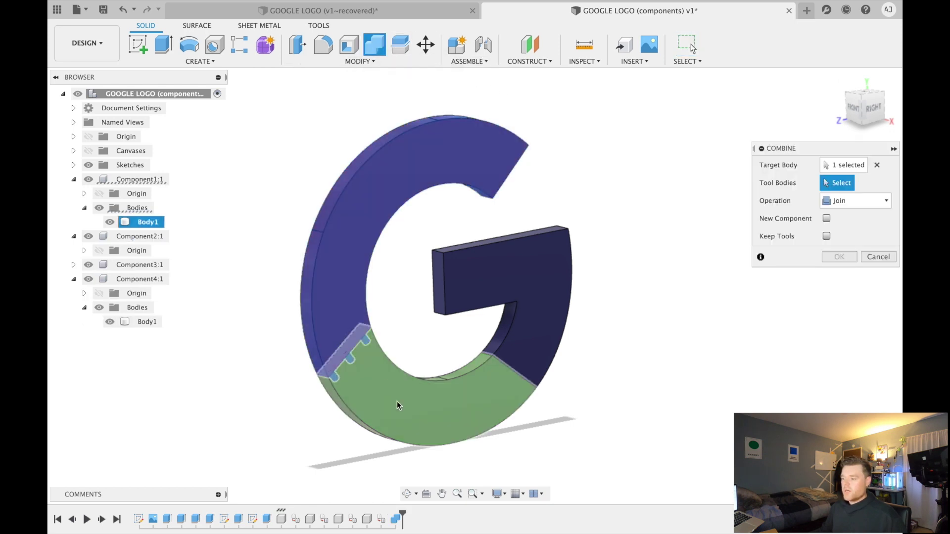
{"action": "left_click", "coordinate": [401, 418]}
{"action": "left_click", "coordinate": [839, 257]}
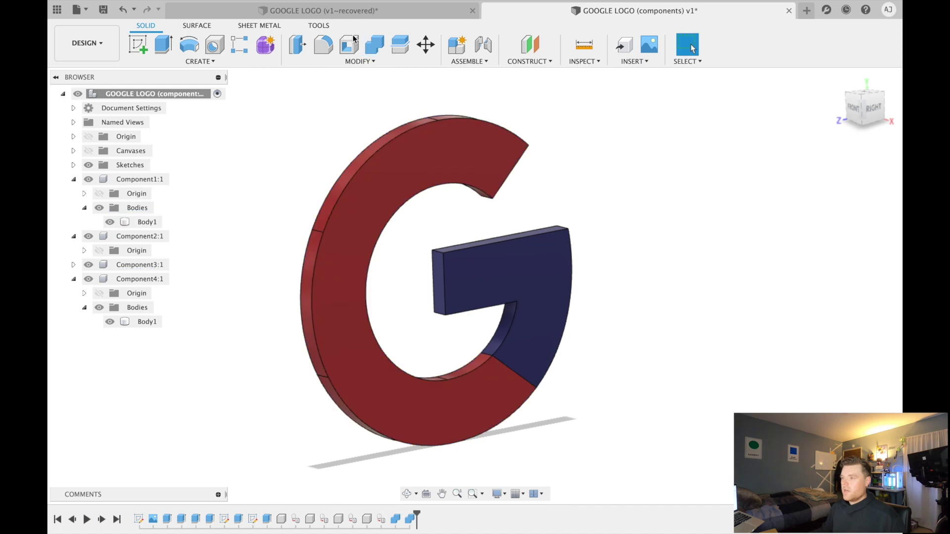
- Join the blue body of Component4 to the large red body with Combine and collapse Component1 in the browser
{"action": "left_click", "coordinate": [374, 43]}
{"action": "left_click", "coordinate": [501, 386]}
{"action": "left_click", "coordinate": [547, 339]}
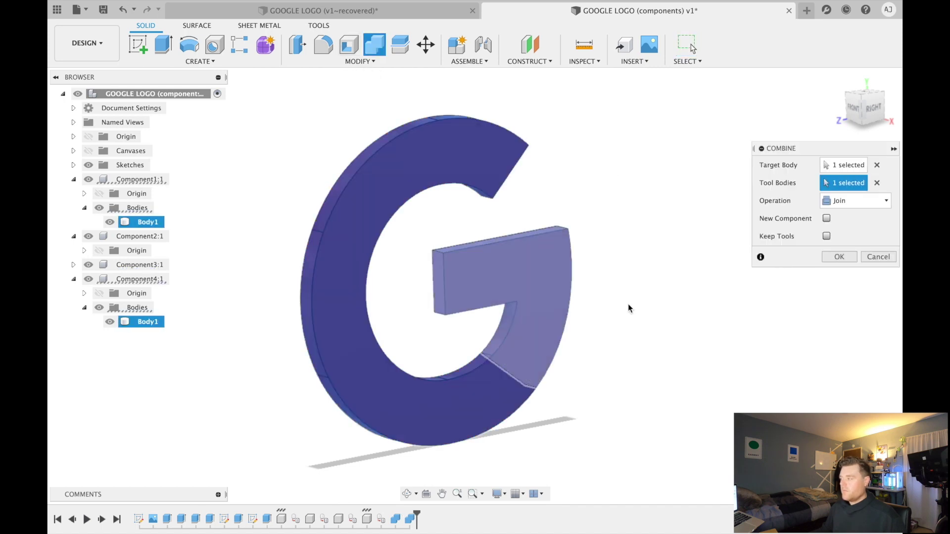
{"action": "left_click", "coordinate": [840, 257]}
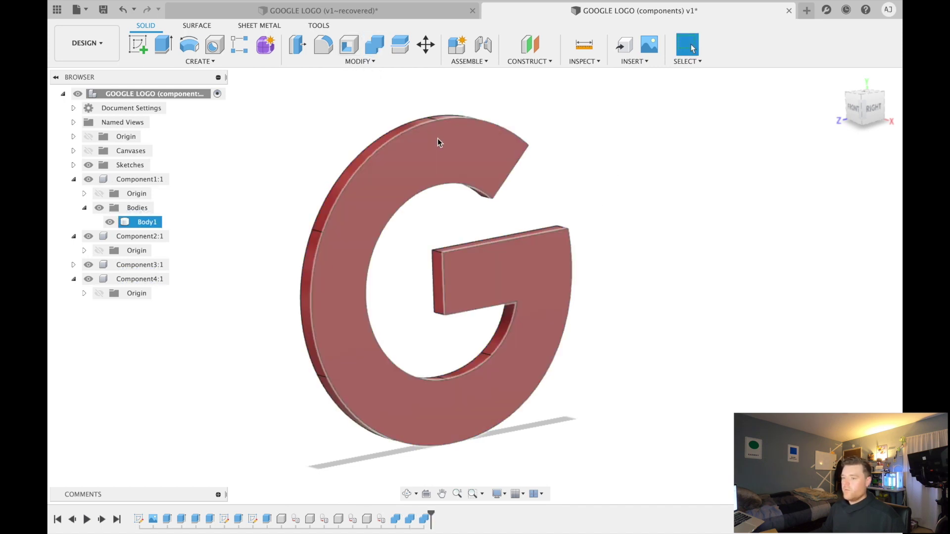
{"action": "left_click", "coordinate": [74, 180]}
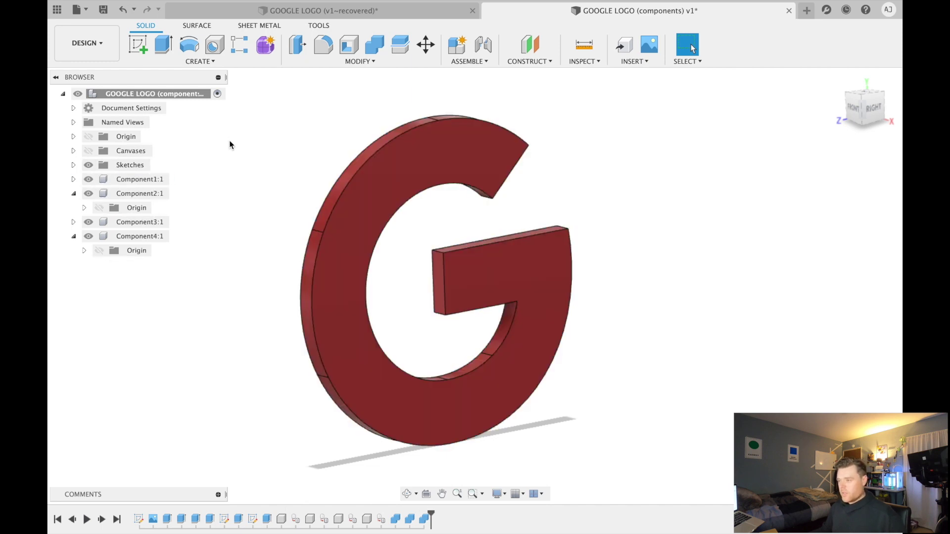
- Undo the three Combine joins in the components design
{"action": "key", "text": "super+z"}
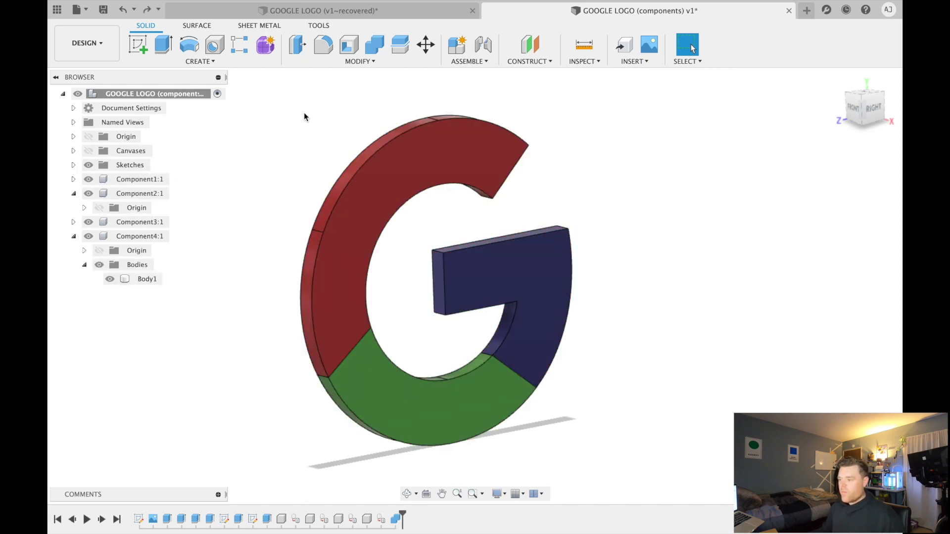
{"action": "left_click", "coordinate": [147, 10]}
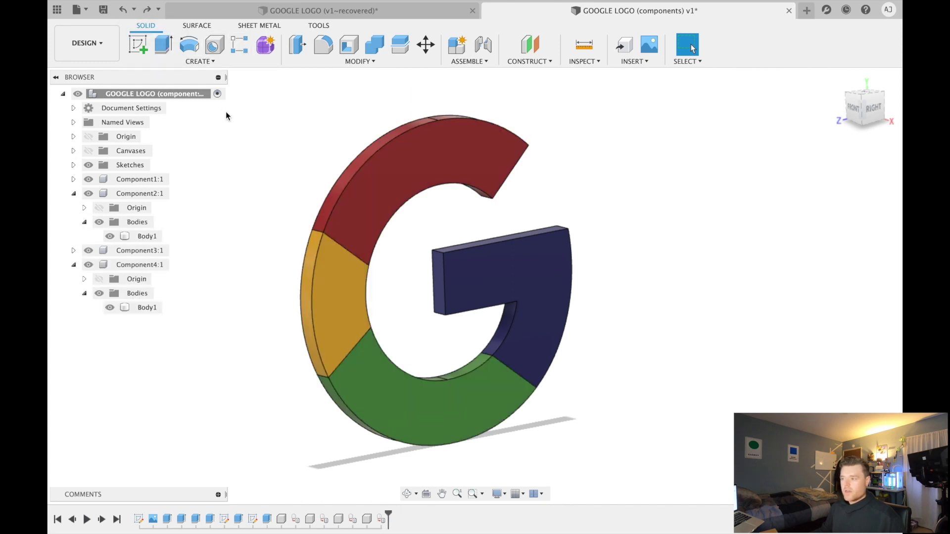
{"action": "left_click", "coordinate": [416, 171]}
{"action": "left_click", "coordinate": [277, 168]}
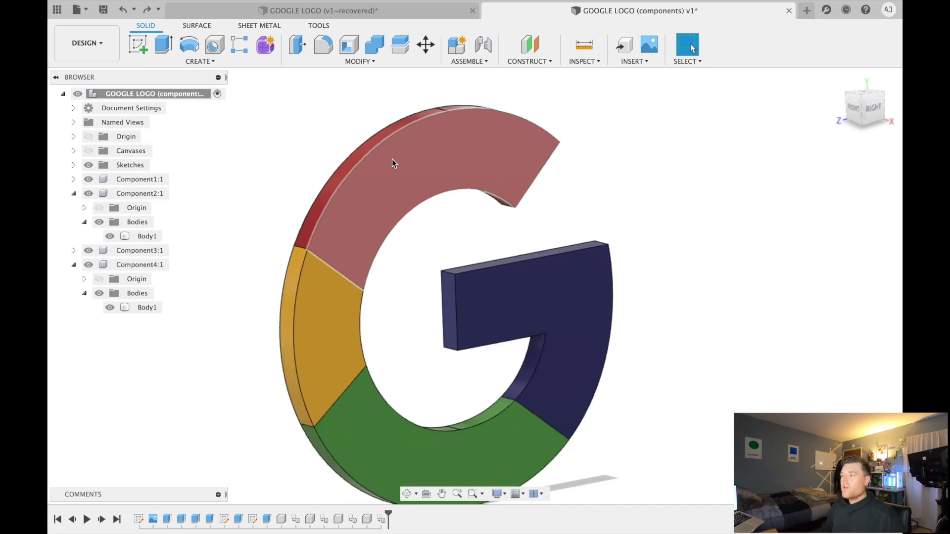
- Move the red, yellow, green and blue components apart from one another
{"action": "scroll", "coordinate": [445, 245], "scroll_direction": "down", "scroll_amount": 3}
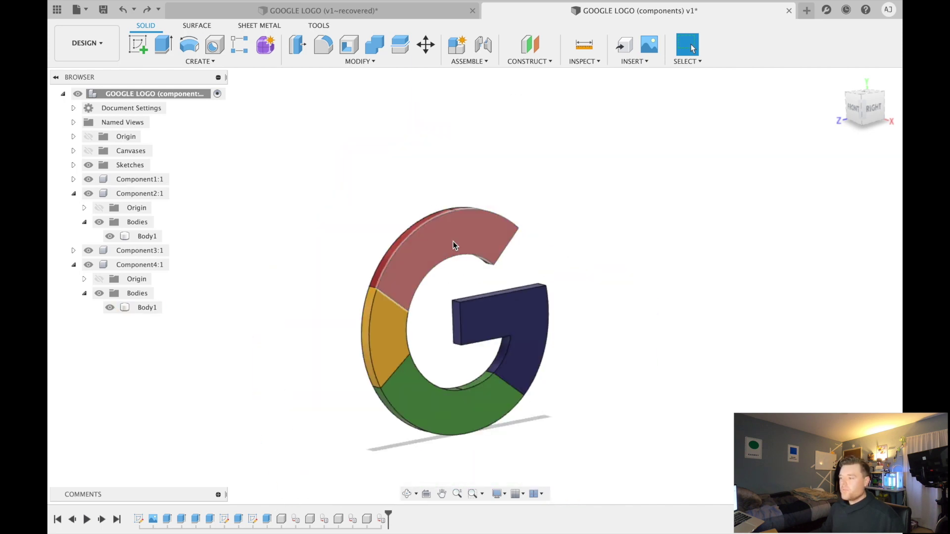
{"action": "left_click_drag", "start_coordinate": [452, 244], "coordinate": [506, 171]}
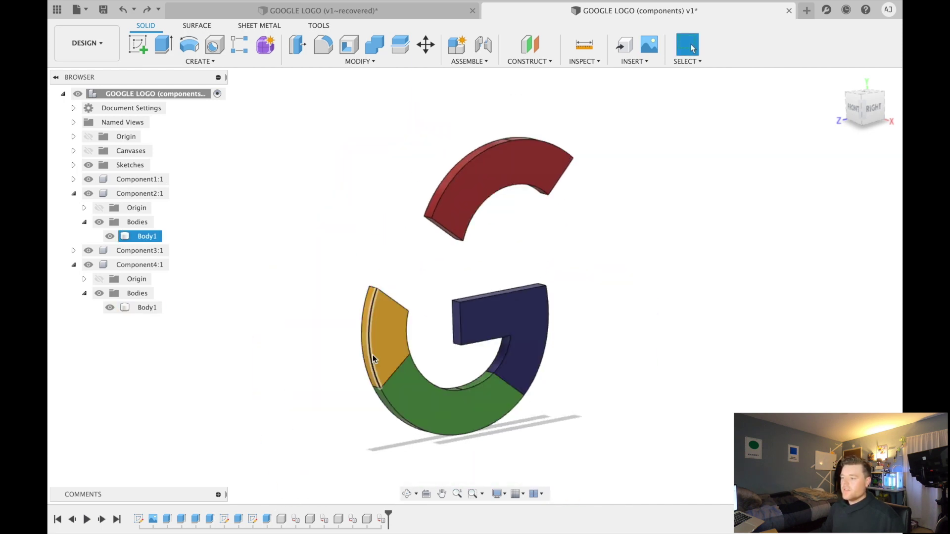
{"action": "left_click_drag", "start_coordinate": [373, 354], "coordinate": [301, 328]}
{"action": "left_click_drag", "start_coordinate": [456, 417], "coordinate": [436, 462]}
{"action": "left_click_drag", "start_coordinate": [535, 334], "coordinate": [634, 333]}
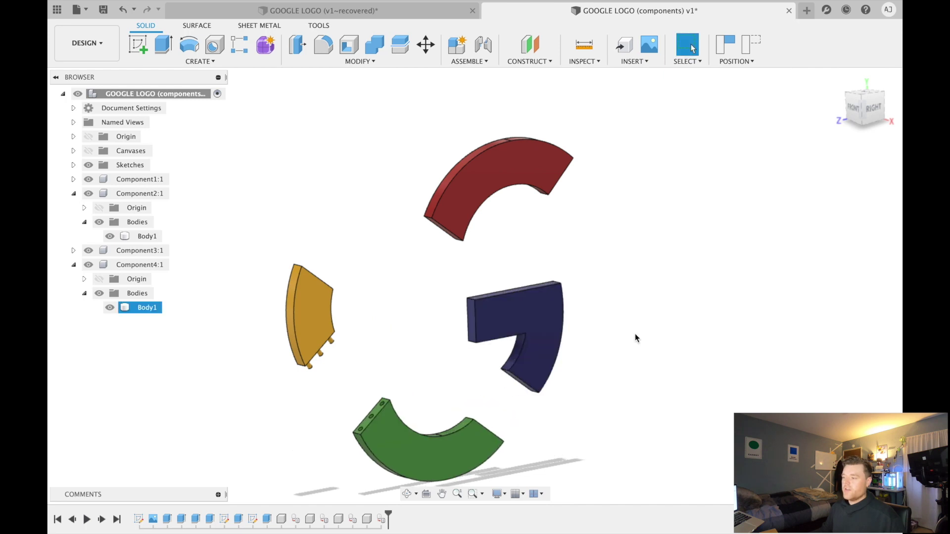
- Undo the moves of all four coloured components
{"action": "key", "text": "super+z"}
{"action": "key", "text": "super+z"}
{"action": "key", "text": "super+z"}
{"action": "key", "text": "super+z"}
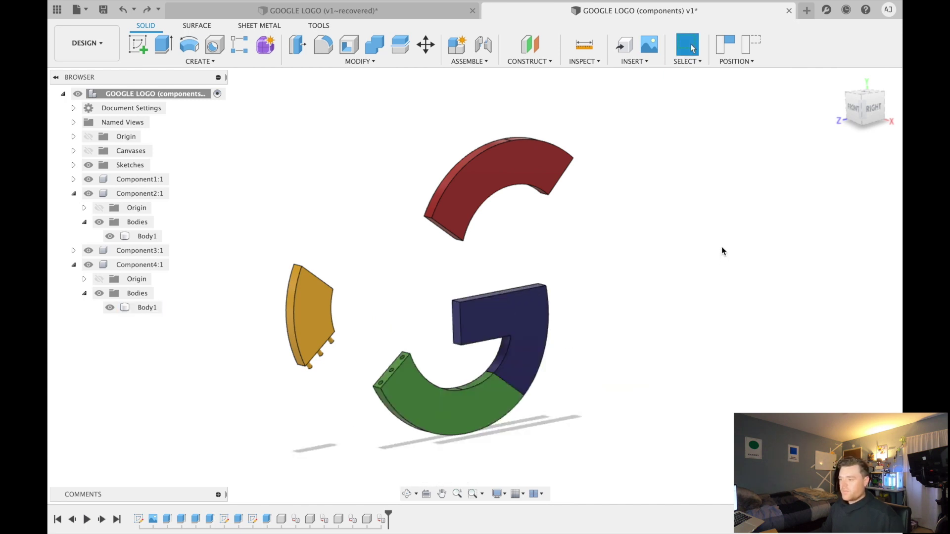
- Move the red component away from the logo and pull the yellow component with its pins off the green one
{"action": "scroll", "coordinate": [373, 307], "scroll_direction": "up", "scroll_amount": 5}
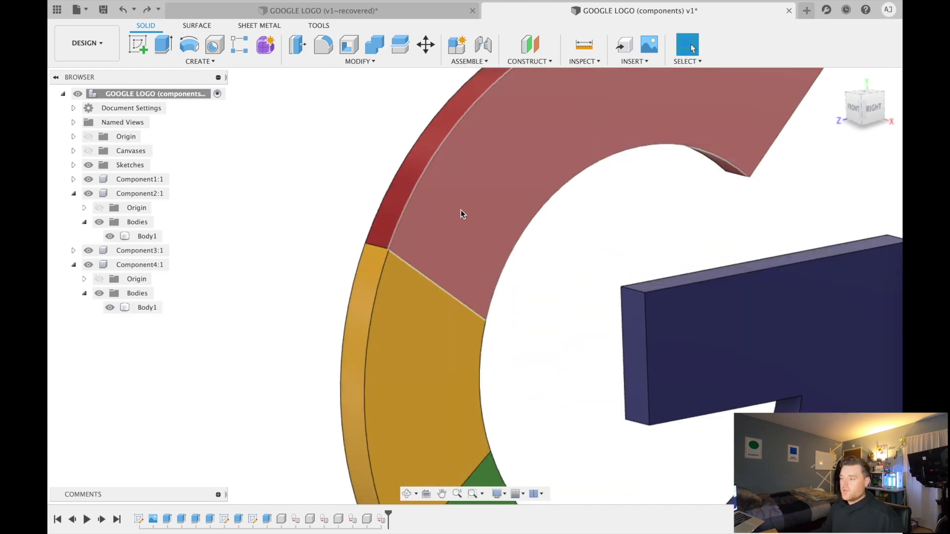
{"action": "scroll", "coordinate": [342, 319], "scroll_direction": "down", "scroll_amount": 3}
{"action": "left_click_drag", "start_coordinate": [450, 263], "coordinate": [604, 144]}
{"action": "middle_click_drag", "start_coordinate": [389, 284], "coordinate": [370, 287], "text": "shift"}
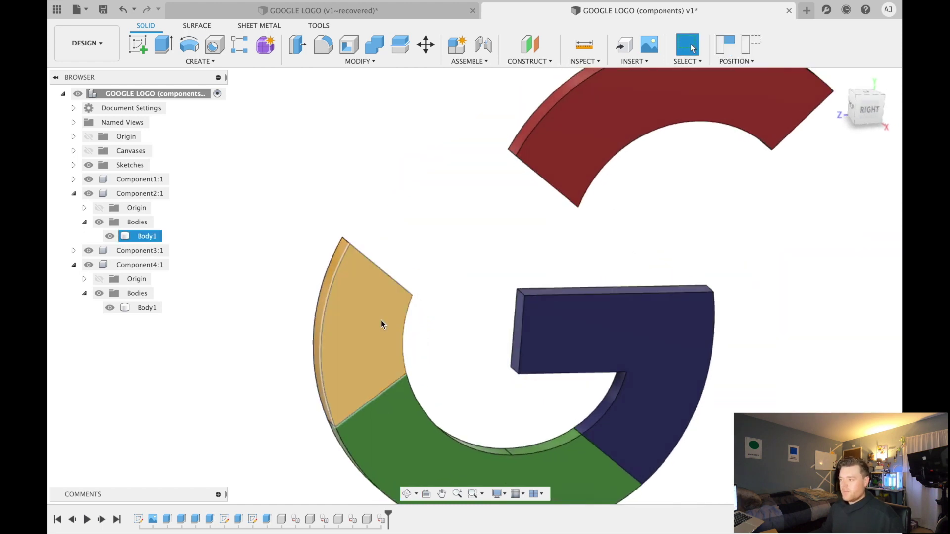
{"action": "left_click_drag", "start_coordinate": [381, 319], "coordinate": [344, 212]}
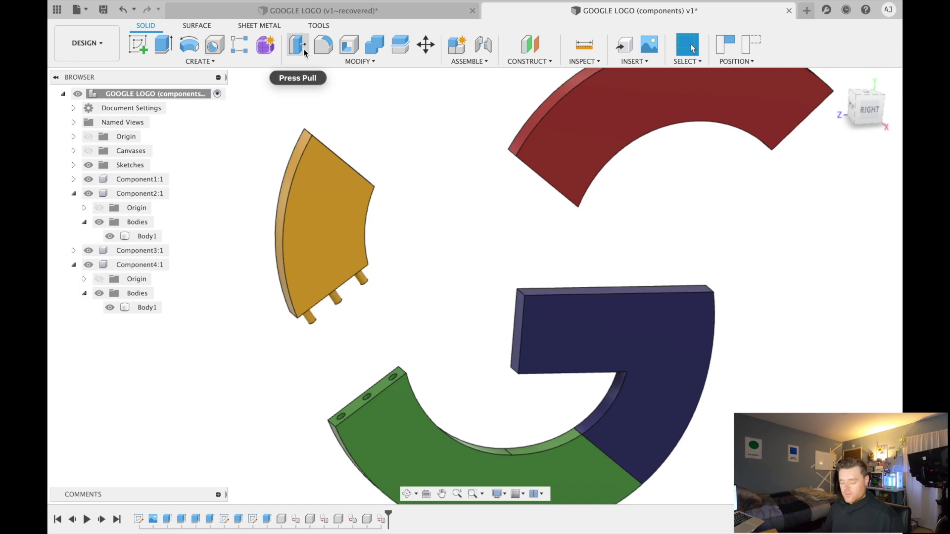
- Undo the move of the yellow component with its pins
{"action": "key", "text": "ctrl+z"}
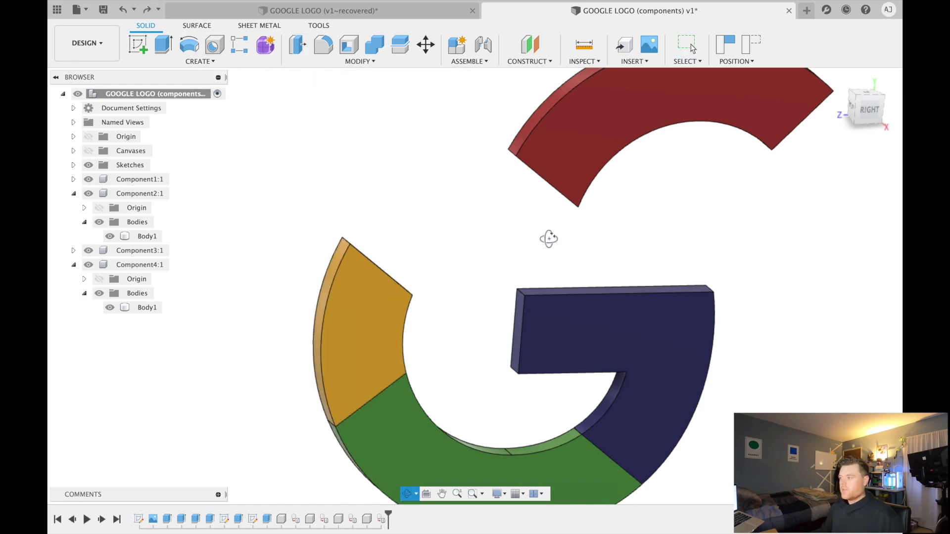
{"action": "middle_click_drag", "start_coordinate": [548, 237], "coordinate": [556, 169], "text": "shift"}
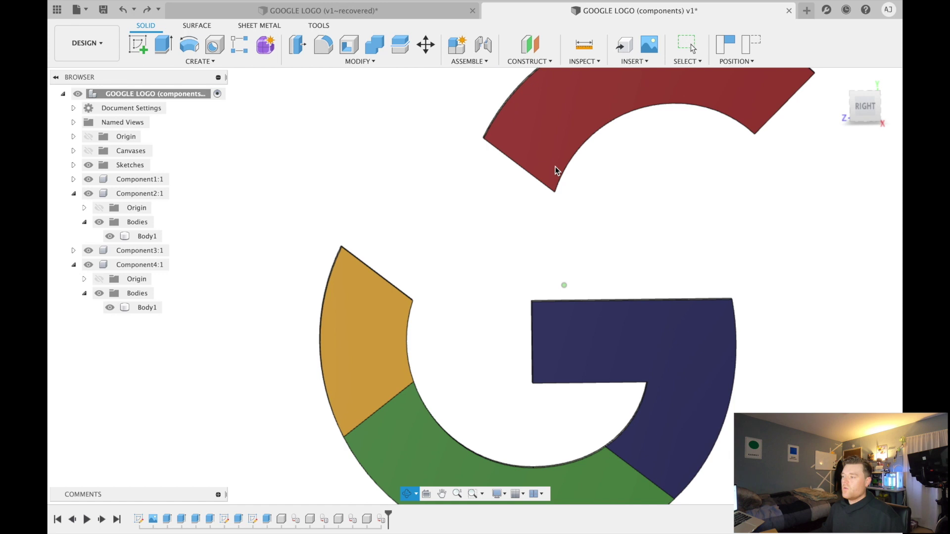
- Examine the gap between the separated red component and the rest of the logo from several angles
{"action": "left_click", "coordinate": [562, 363]}
{"action": "scroll", "coordinate": [559, 361], "scroll_direction": "down", "scroll_amount": 3}
{"action": "left_click", "coordinate": [500, 296]}
{"action": "middle_click_drag", "start_coordinate": [499, 296], "coordinate": [558, 250], "text": "shift"}
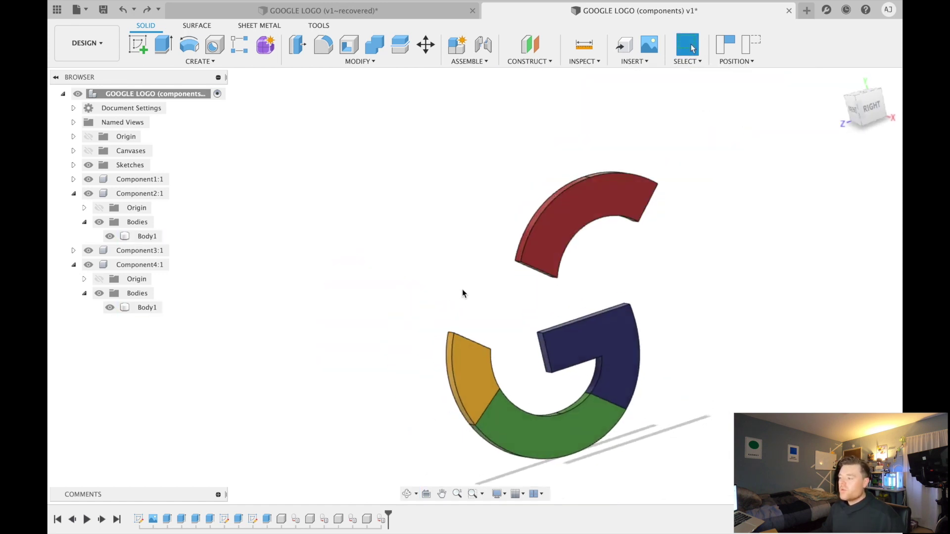
{"action": "mouse_move", "coordinate": [462, 293]}
{"action": "middle_mouse_down", "text": "shift"}
{"action": "mouse_move", "coordinate": [532, 283]}
{"action": "mouse_move", "coordinate": [446, 292]}
{"action": "middle_mouse_up", "text": "shift"}
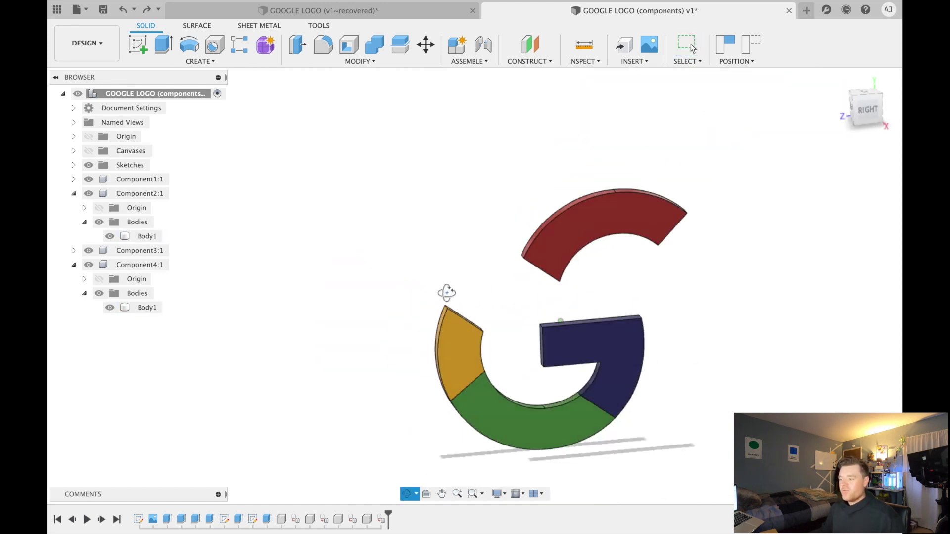
{"action": "middle_click_drag", "start_coordinate": [549, 295], "coordinate": [496, 280], "text": "shift"}
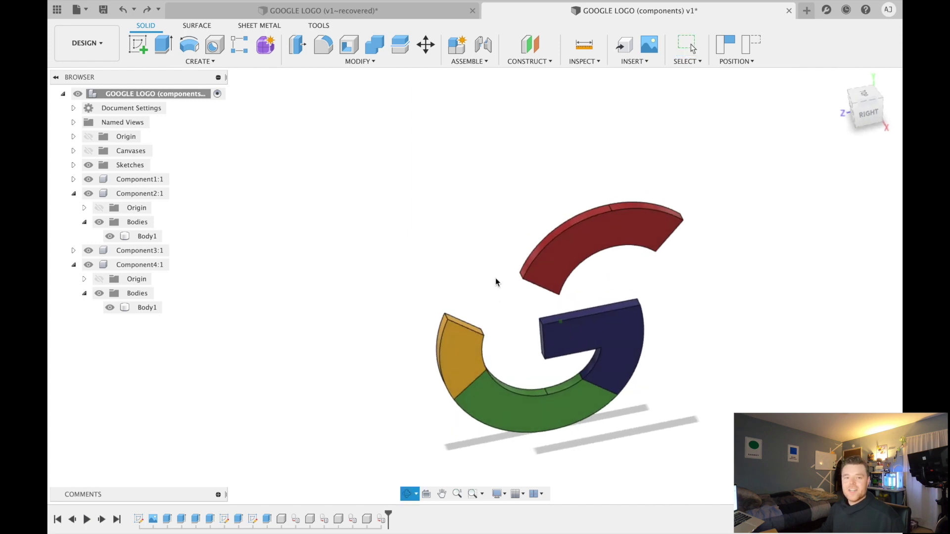
{"action": "scroll", "coordinate": [527, 328], "scroll_direction": "up", "scroll_amount": 3}
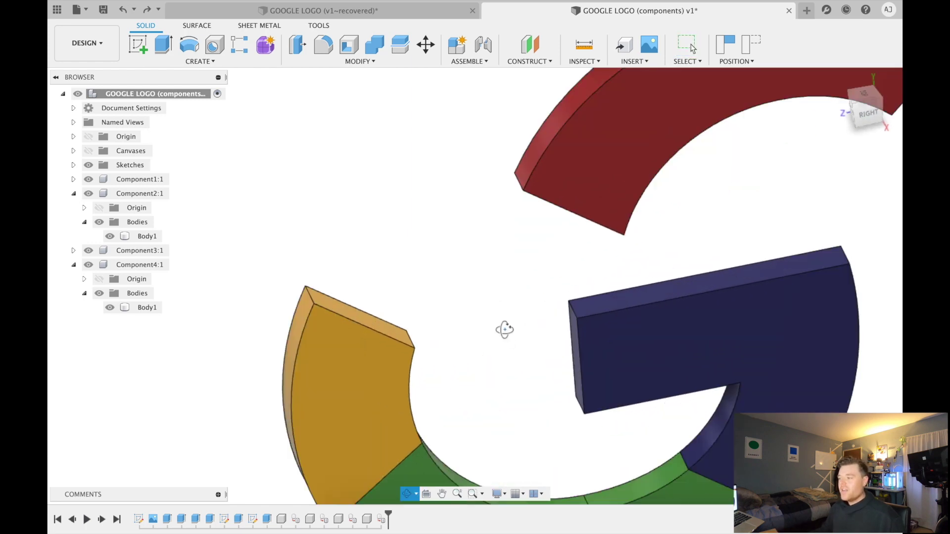
{"action": "mouse_move", "coordinate": [505, 329]}
{"action": "middle_mouse_down", "text": "shift"}
{"action": "mouse_move", "coordinate": [456, 322]}
{"action": "mouse_move", "coordinate": [503, 317]}
{"action": "middle_mouse_up", "text": "shift"}
{"action": "scroll", "coordinate": [493, 332], "scroll_direction": "down", "scroll_amount": 4}
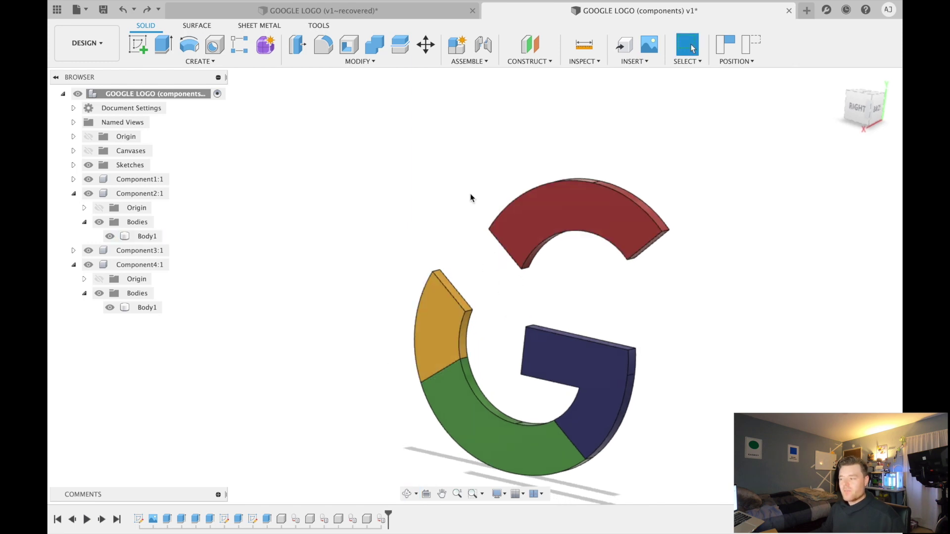
{"action": "middle_click_drag", "start_coordinate": [528, 298], "coordinate": [470, 305], "text": "shift"}
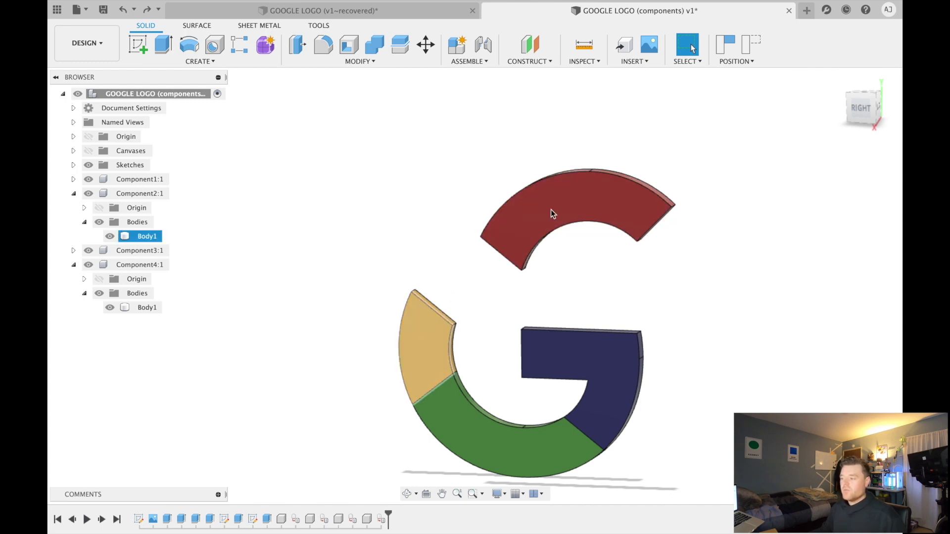
- Capture the component positions and join the yellow body as tool to the separated red target body with Combine
{"action": "left_click", "coordinate": [384, 47]}
{"action": "left_click", "coordinate": [484, 277]}
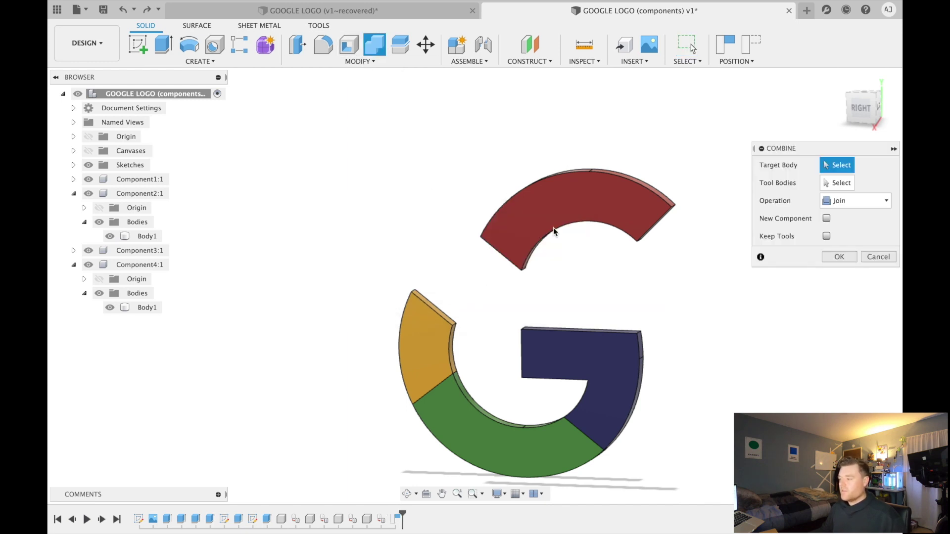
{"action": "left_click", "coordinate": [568, 203]}
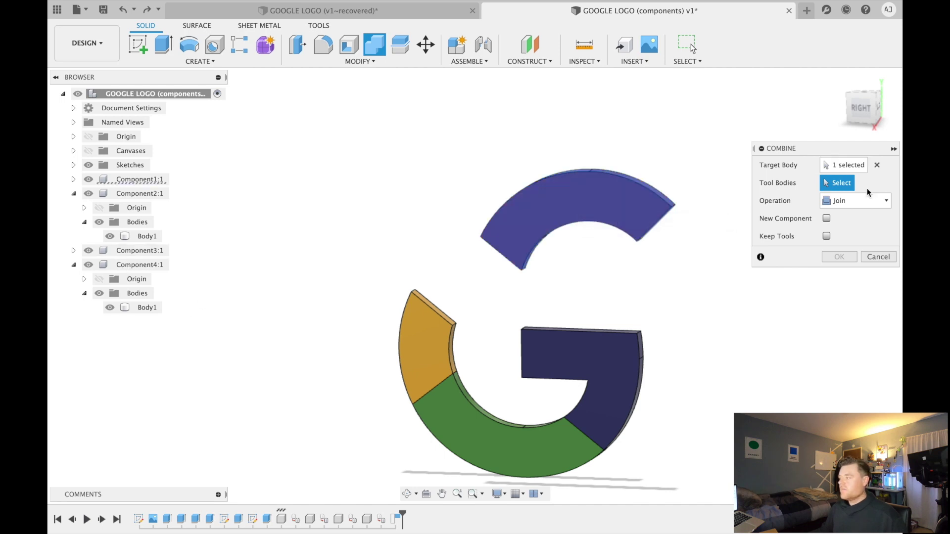
{"action": "left_click", "coordinate": [433, 322]}
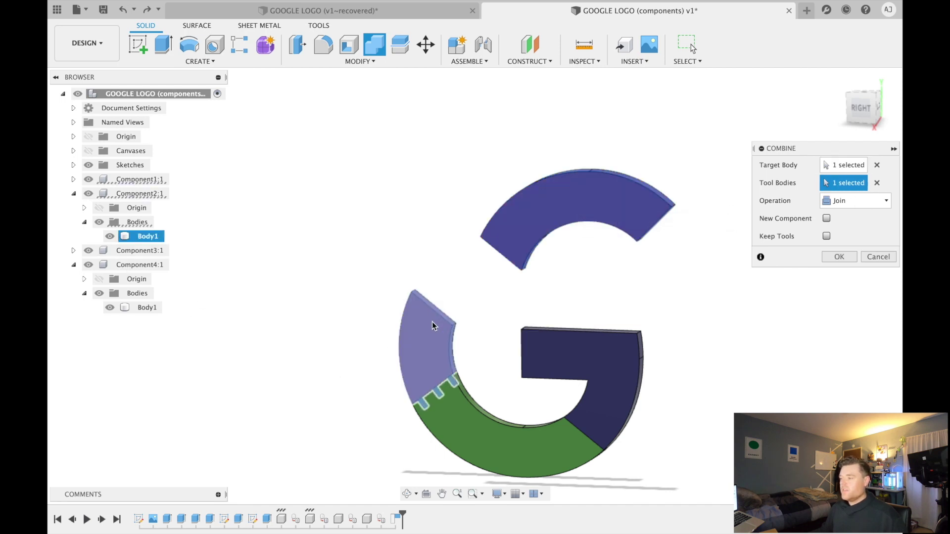
{"action": "left_click", "coordinate": [840, 258]}
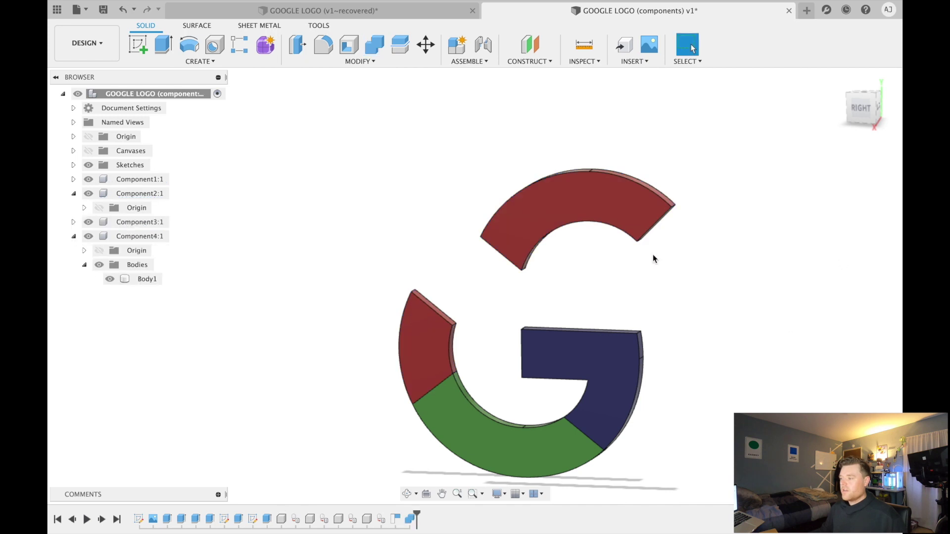
- Expand Component1 and select its Body1 and Body2 in turn to examine how the combined bodies are organised
{"action": "left_click", "coordinate": [533, 226]}
{"action": "left_click", "coordinate": [432, 343]}
{"action": "left_click", "coordinate": [402, 254]}
{"action": "left_click", "coordinate": [531, 227]}
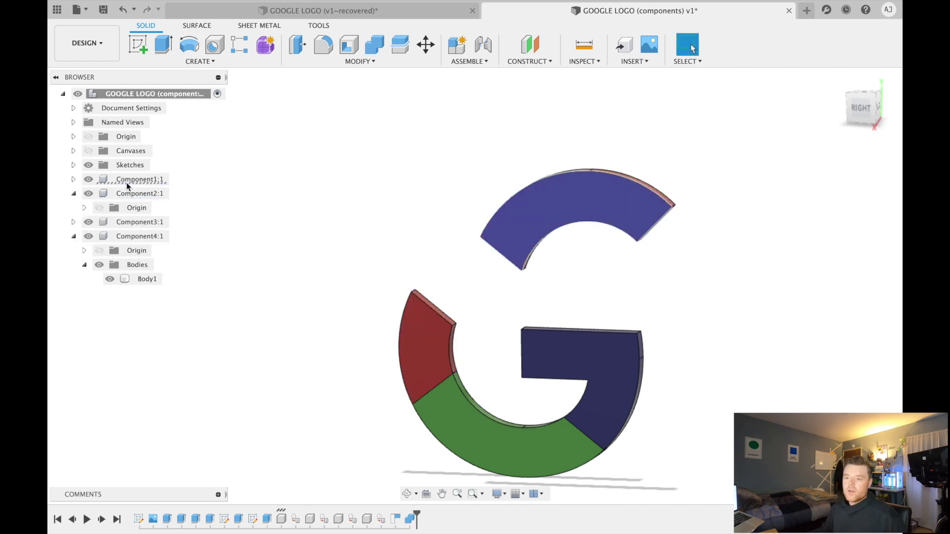
{"action": "left_click", "coordinate": [73, 180]}
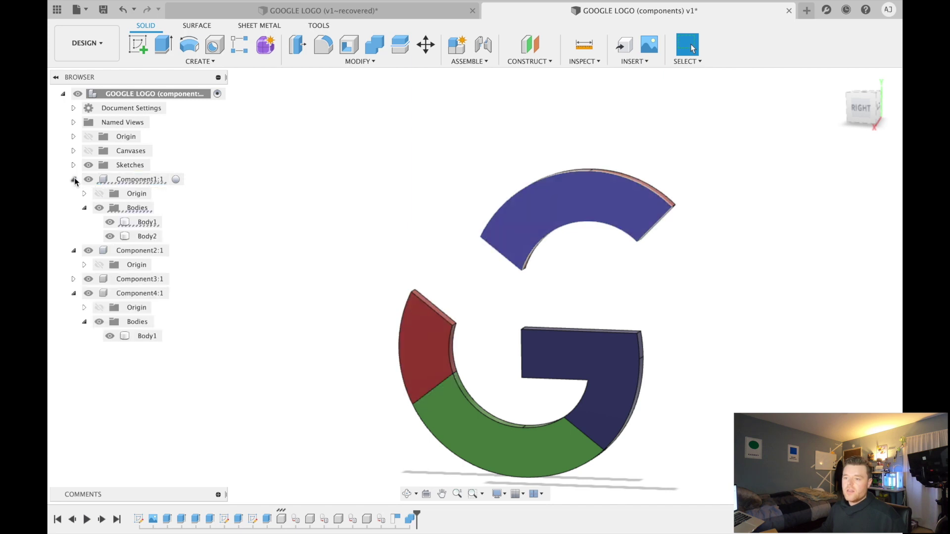
{"action": "left_click", "coordinate": [147, 222]}
{"action": "left_click", "coordinate": [149, 237]}
{"action": "left_click", "coordinate": [140, 223]}
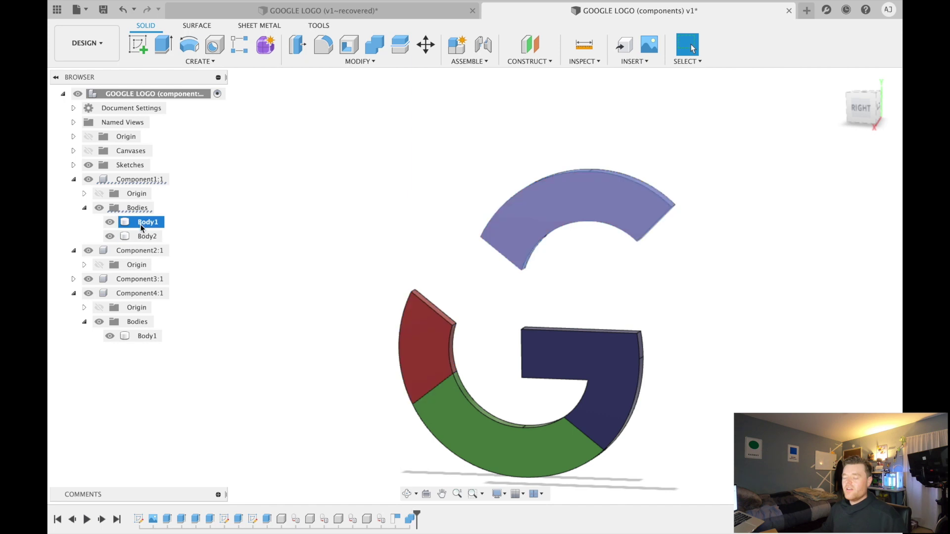
{"action": "left_click", "coordinate": [142, 236]}
{"action": "left_click", "coordinate": [142, 224]}
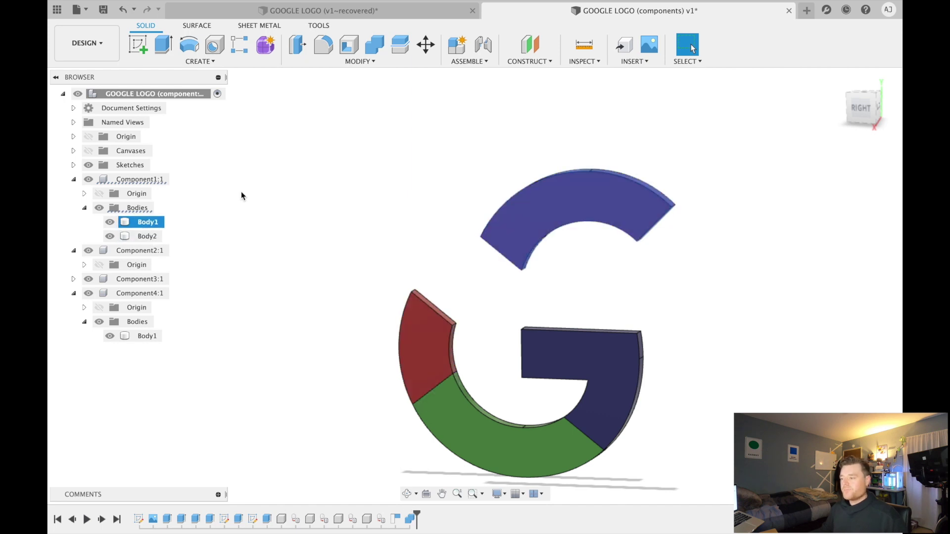
{"action": "left_click", "coordinate": [291, 223]}
{"action": "middle_click_drag", "start_coordinate": [337, 246], "coordinate": [324, 215], "text": "shift"}
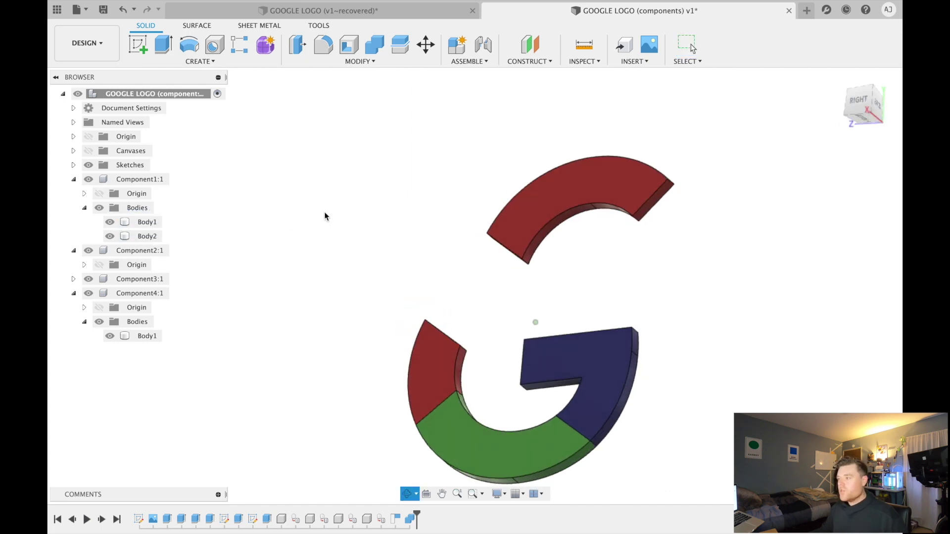
{"action": "left_click", "coordinate": [478, 50]}
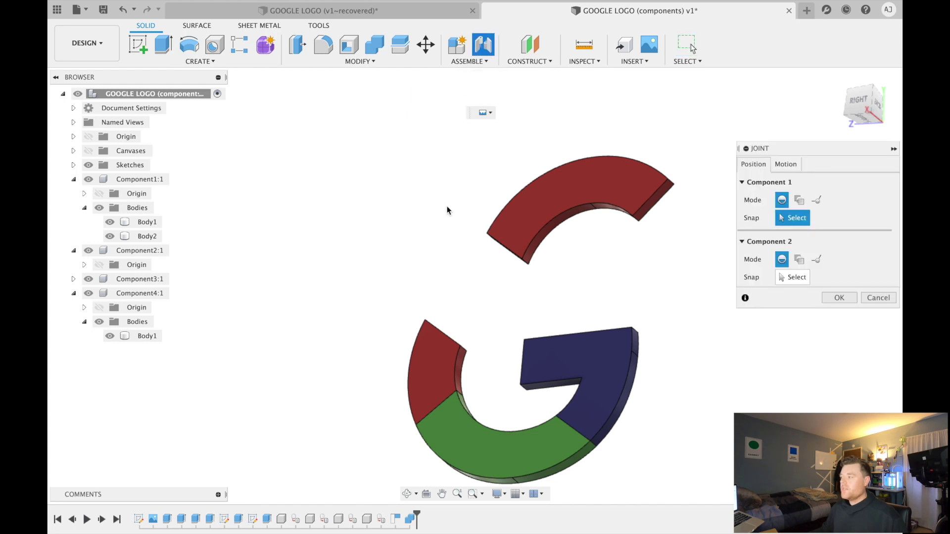
{"action": "left_click", "coordinate": [794, 166]}
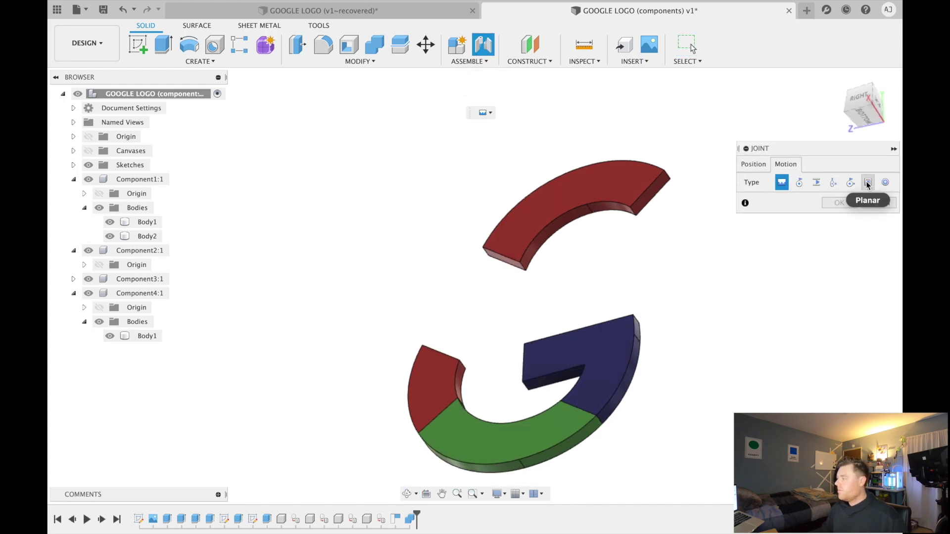
{"action": "left_click", "coordinate": [761, 168]}
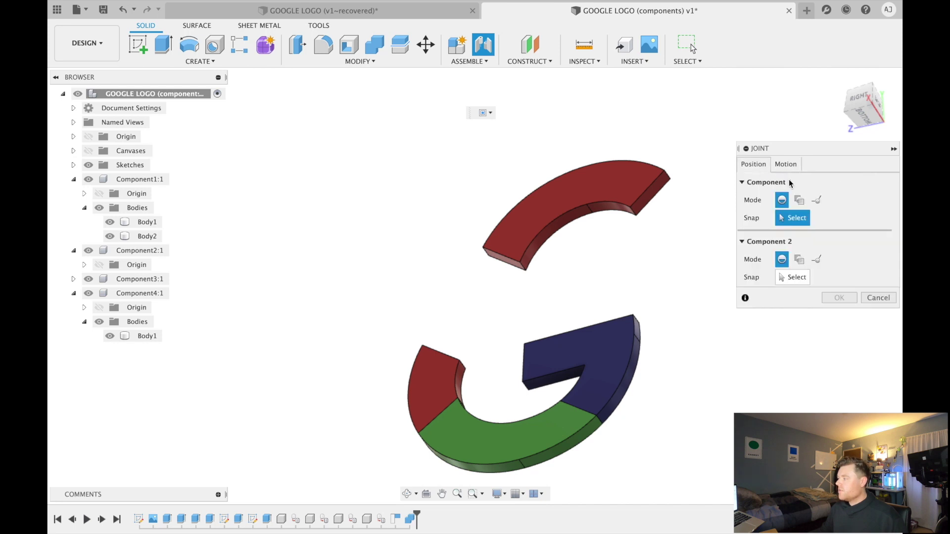
{"action": "middle_click_drag", "start_coordinate": [487, 290], "coordinate": [497, 268], "text": "shift"}
{"action": "scroll", "coordinate": [497, 264], "scroll_direction": "up", "scroll_amount": 3}
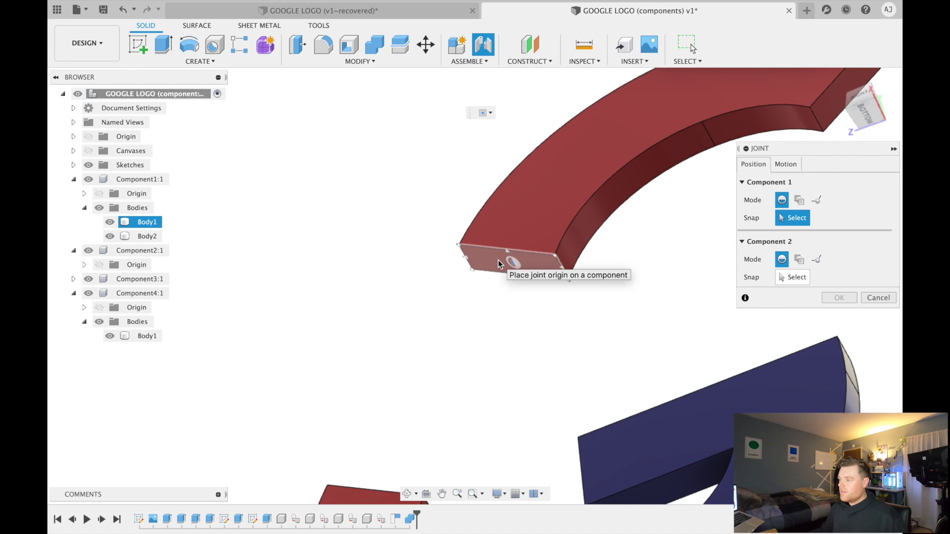
{"action": "left_click", "coordinate": [498, 266]}
{"action": "scroll", "coordinate": [497, 268], "scroll_direction": "down", "scroll_amount": 2}
{"action": "middle_click_drag", "start_coordinate": [497, 267], "coordinate": [462, 247], "text": "shift"}
{"action": "scroll", "coordinate": [463, 246], "scroll_direction": "up", "scroll_amount": 2}
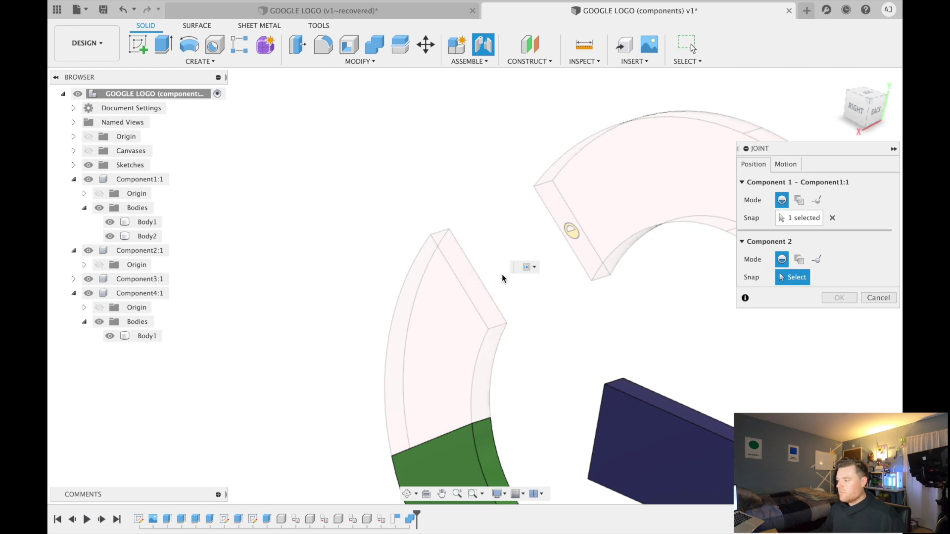
{"action": "middle_click_drag", "start_coordinate": [474, 285], "coordinate": [461, 283], "text": "shift"}
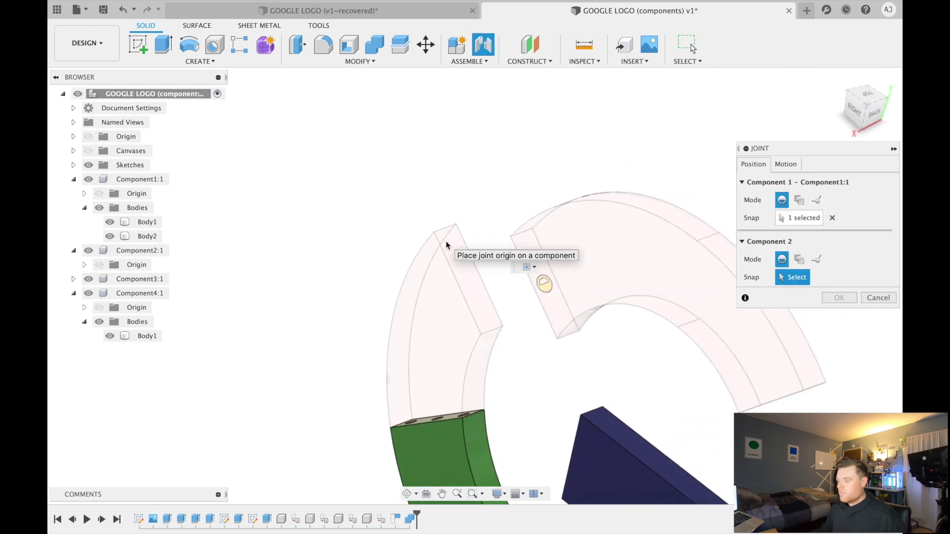
{"action": "left_click", "coordinate": [879, 298]}
- Undo the Combine join of the red and yellow bodies together with the captured position
{"action": "middle_click_drag", "start_coordinate": [525, 329], "coordinate": [540, 311], "text": "shift"}
{"action": "key", "text": "super+z"}
{"action": "key", "text": "super+z"}
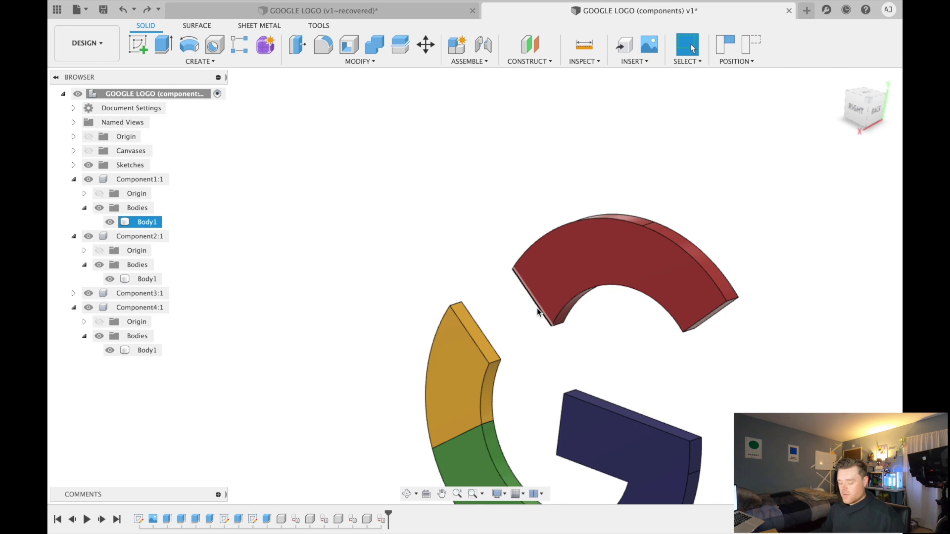
- Capture the component positions and start a Joint with the Planar motion type
{"action": "middle_click_drag", "start_coordinate": [403, 252], "coordinate": [477, 340], "text": "shift"}
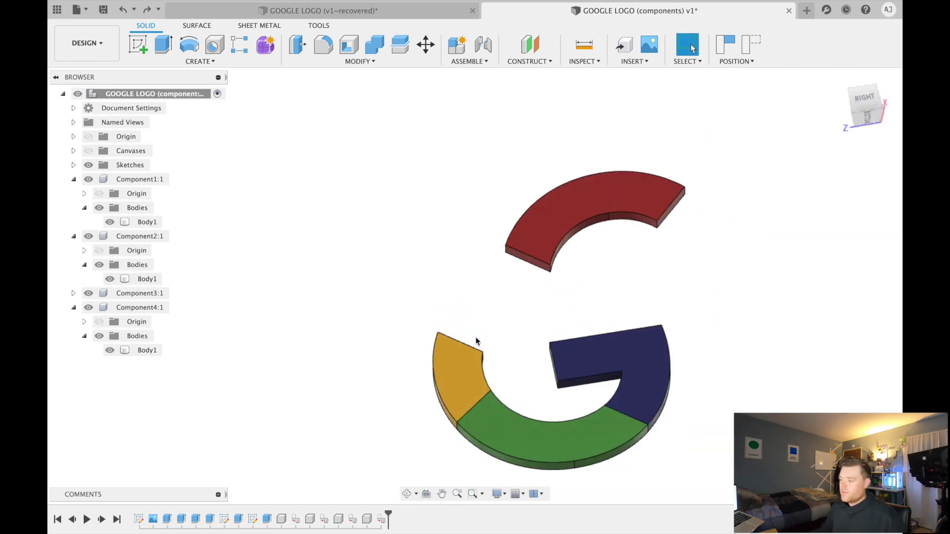
{"action": "middle_click_drag", "start_coordinate": [525, 304], "coordinate": [513, 261], "text": "shift"}
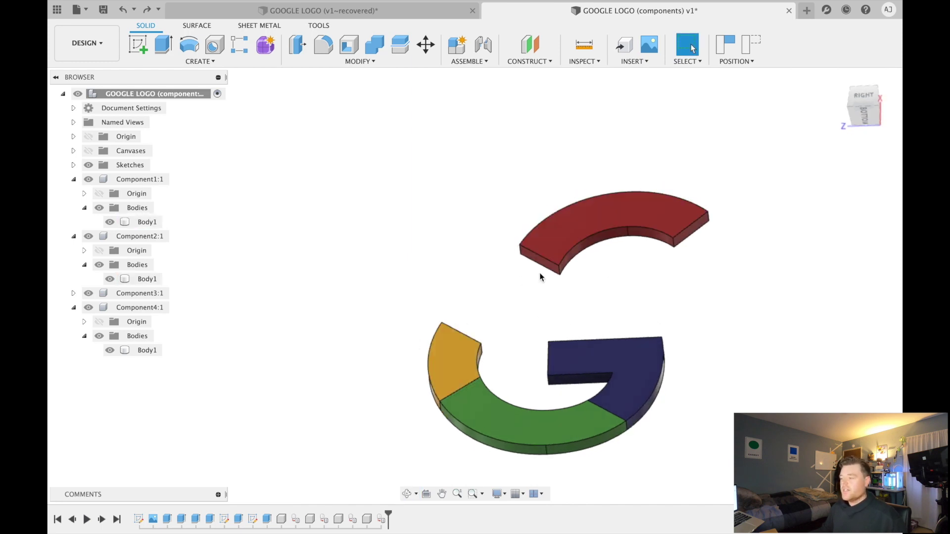
{"action": "middle_click_drag", "start_coordinate": [542, 271], "coordinate": [564, 322], "text": "shift"}
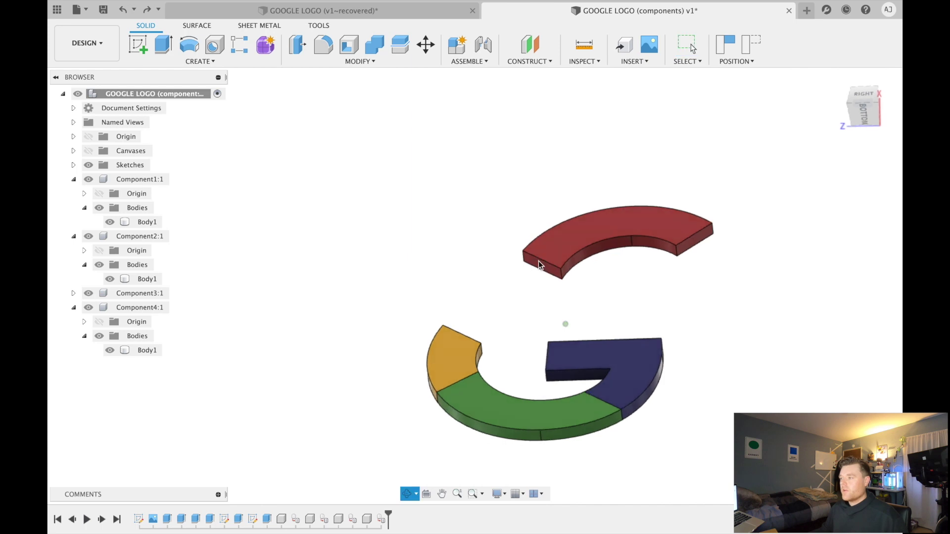
{"action": "left_click", "coordinate": [485, 46]}
{"action": "left_click", "coordinate": [450, 275]}
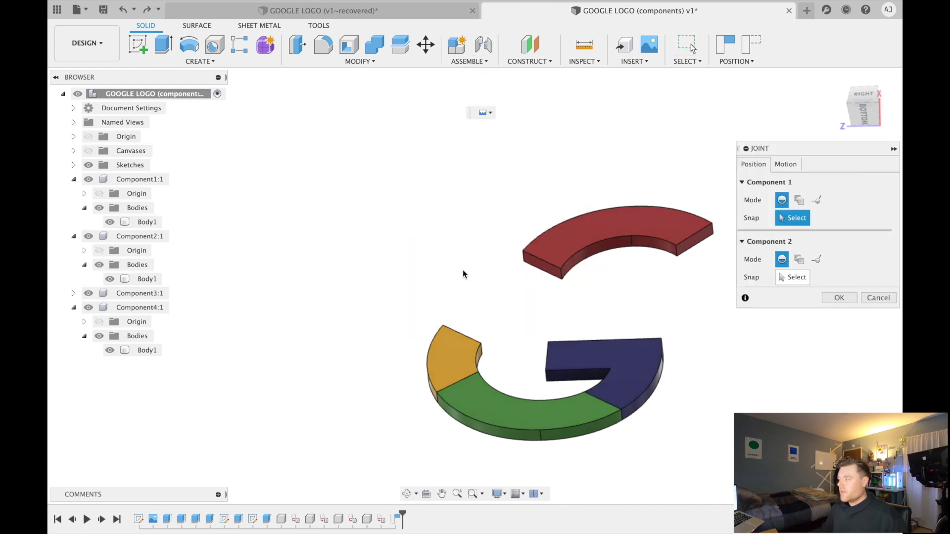
{"action": "scroll", "coordinate": [557, 276], "scroll_direction": "up", "scroll_amount": 5}
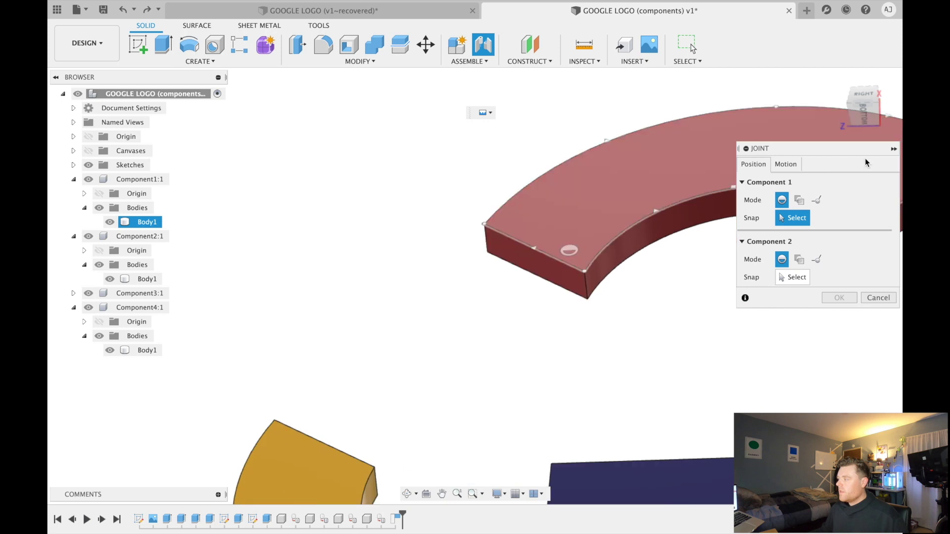
{"action": "left_click", "coordinate": [786, 163]}
{"action": "left_click", "coordinate": [868, 183]}
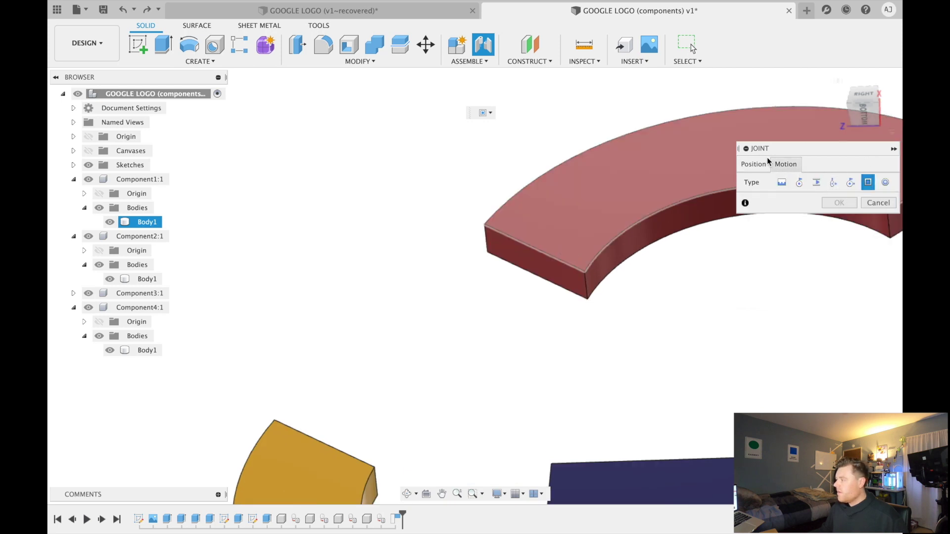
{"action": "left_click", "coordinate": [762, 164]}
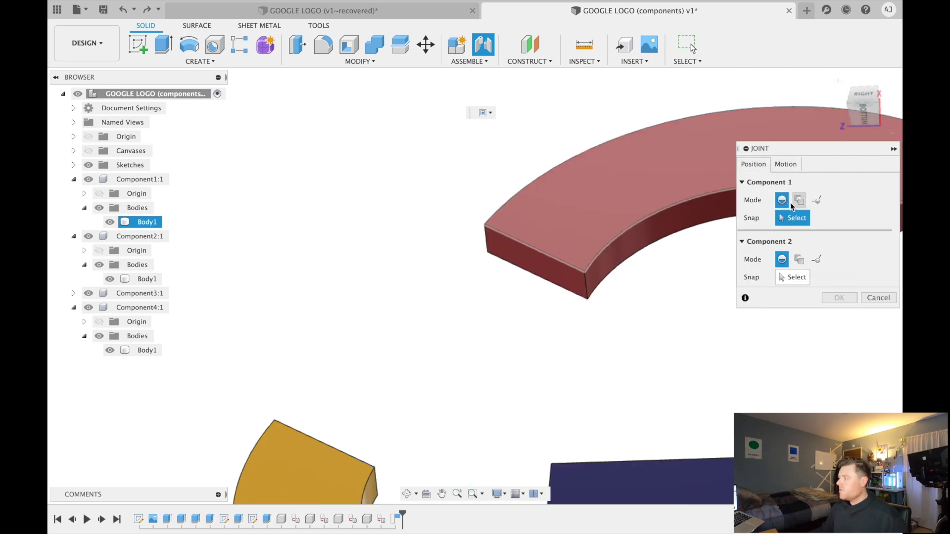
- Place the joint origins on the end face of the red component and the facing end of the yellow component, and create the joint
{"action": "left_click", "coordinate": [543, 274]}
{"action": "middle_click_drag", "start_coordinate": [484, 201], "coordinate": [420, 250], "text": "shift"}
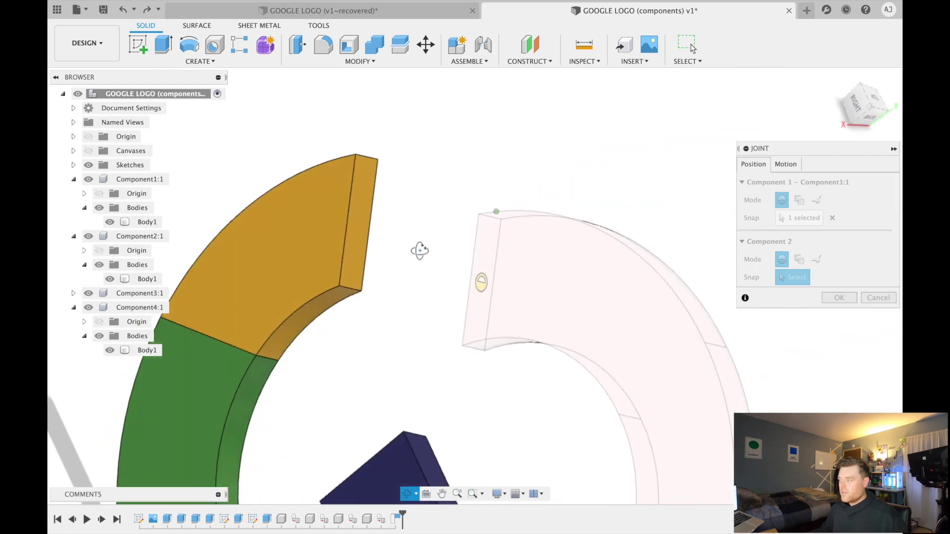
{"action": "left_click", "coordinate": [364, 181]}
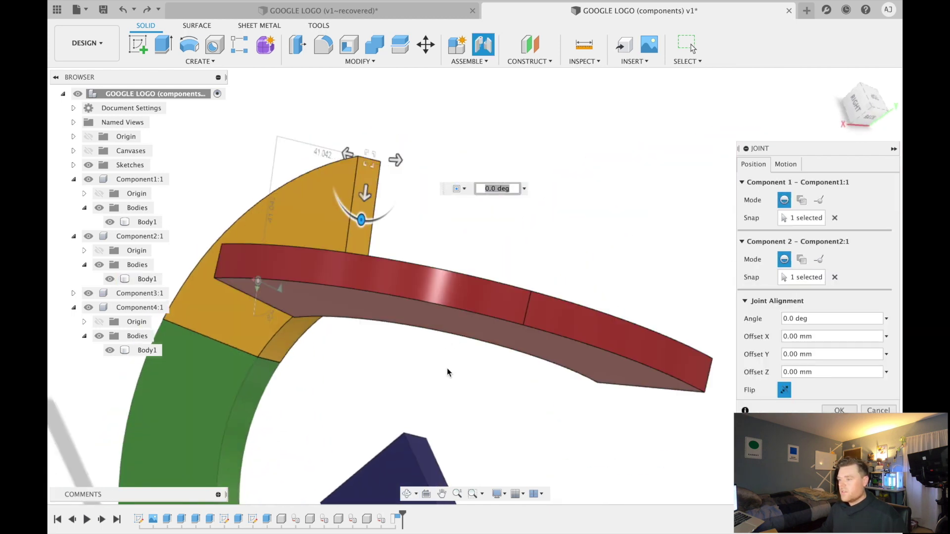
{"action": "scroll", "coordinate": [468, 308], "scroll_direction": "down", "scroll_amount": 3}
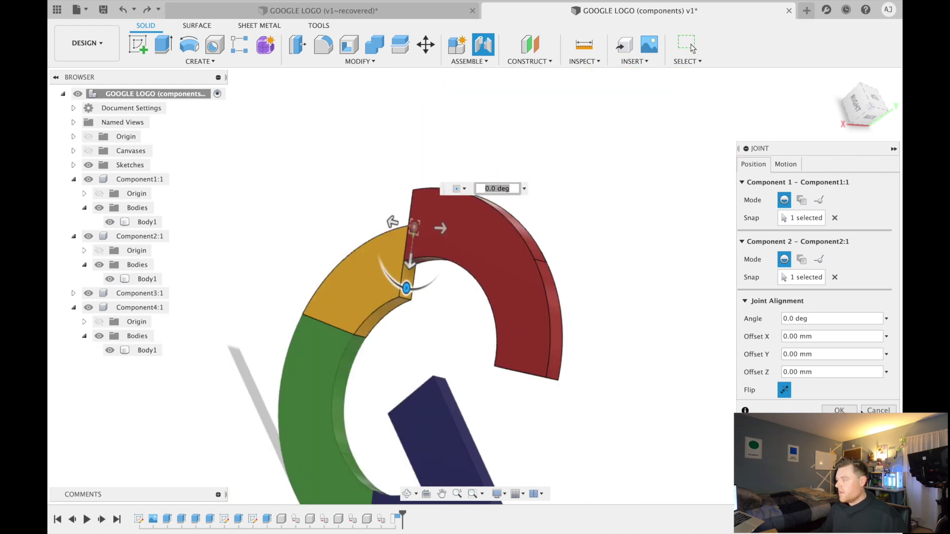
{"action": "key", "text": "Return"}
{"action": "left_click", "coordinate": [518, 287]}
{"action": "middle_click_drag", "start_coordinate": [519, 287], "coordinate": [518, 251], "text": "shift"}
{"action": "left_click", "coordinate": [424, 240]}
{"action": "middle_click_drag", "start_coordinate": [424, 239], "coordinate": [445, 364], "text": "shift"}
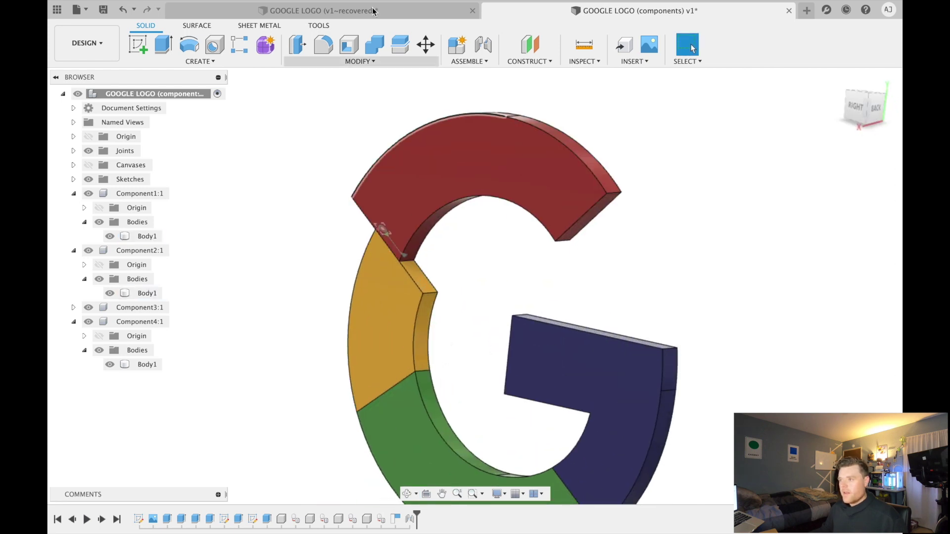
- Create a second Joint from the red component's lower inner corner to the yellow component's upper inner corner, accepting the additional joint between them
{"action": "left_click", "coordinate": [484, 47]}
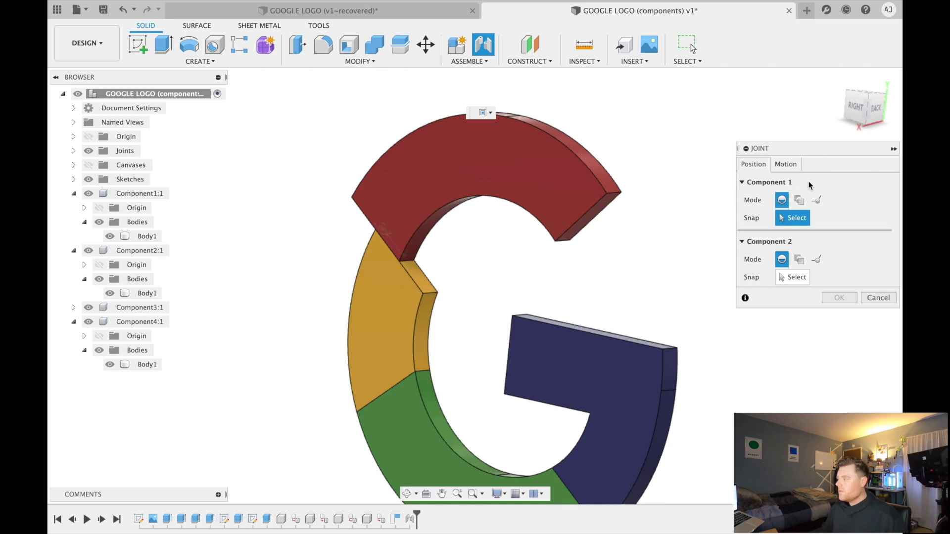
{"action": "left_click", "coordinate": [786, 165]}
{"action": "left_click", "coordinate": [754, 166]}
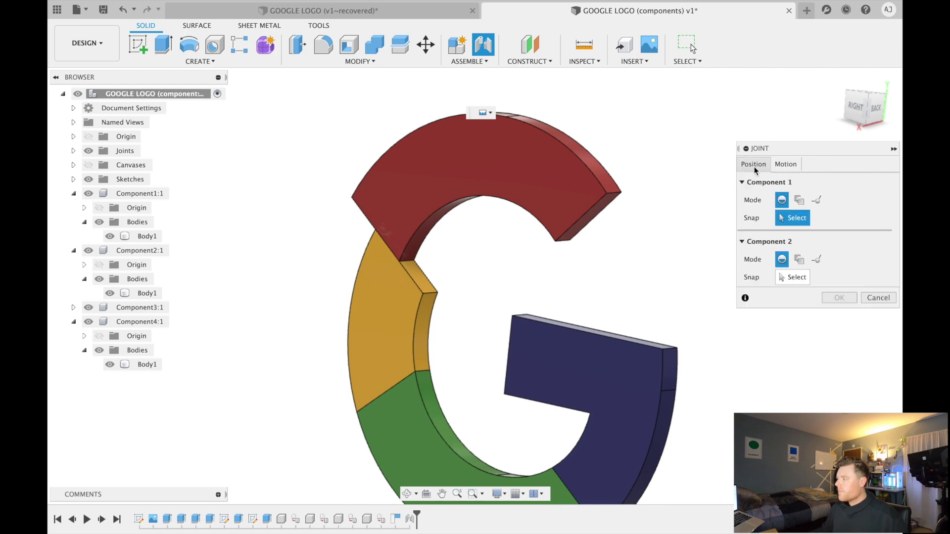
{"action": "scroll", "coordinate": [404, 267], "scroll_direction": "up", "scroll_amount": 5}
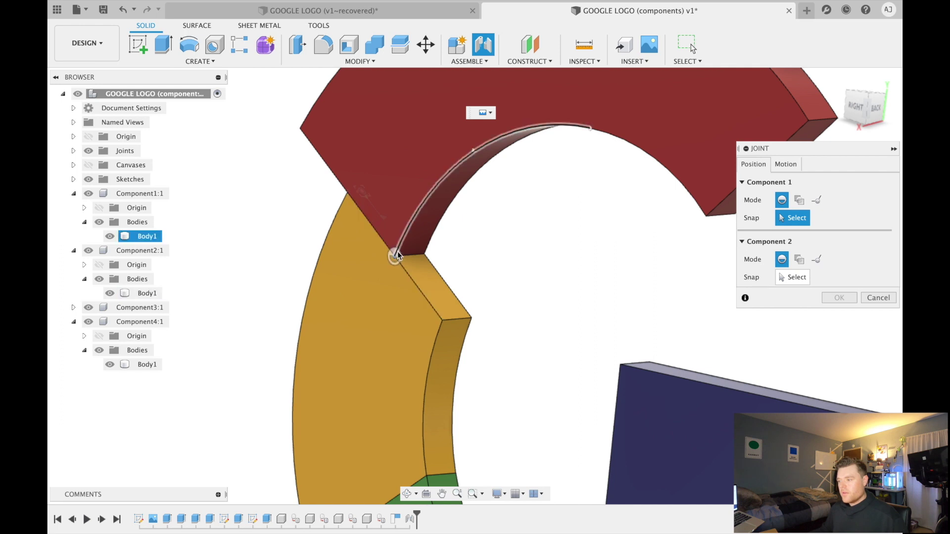
{"action": "left_click", "coordinate": [396, 257]}
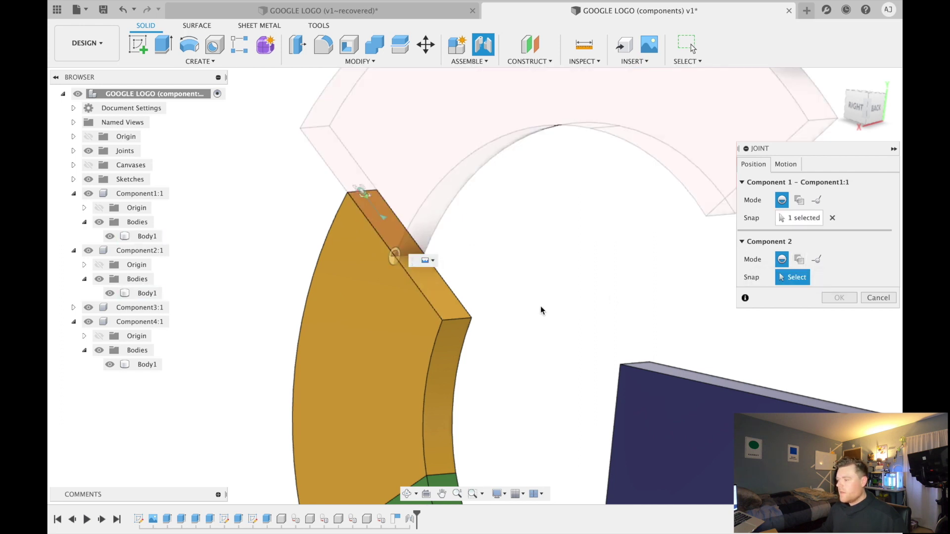
{"action": "left_click", "coordinate": [441, 321]}
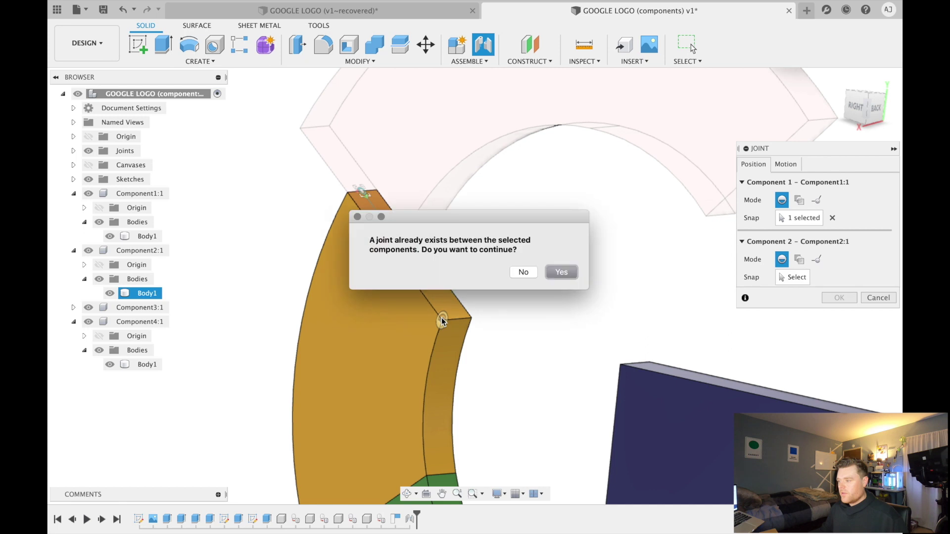
{"action": "left_click", "coordinate": [560, 273]}
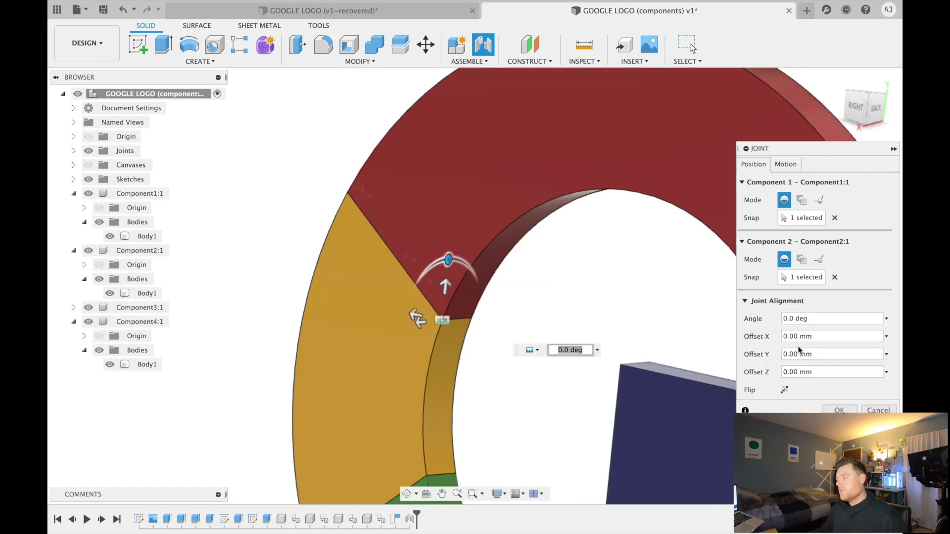
{"action": "left_click", "coordinate": [839, 410]}
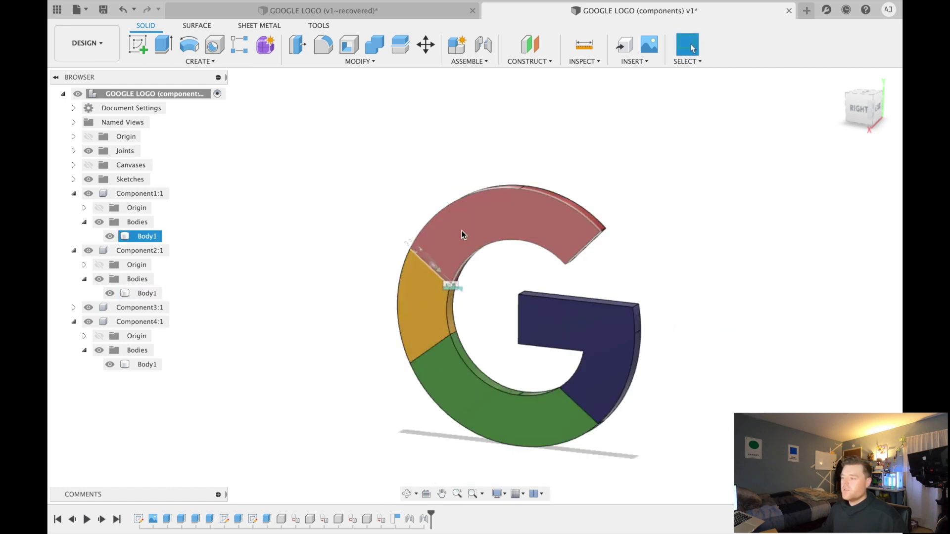
- Move the jointed red and yellow components up away from the green one, capture the position, and Combine the red body with the yellow using Join
{"action": "left_click_drag", "start_coordinate": [463, 233], "coordinate": [474, 144]}
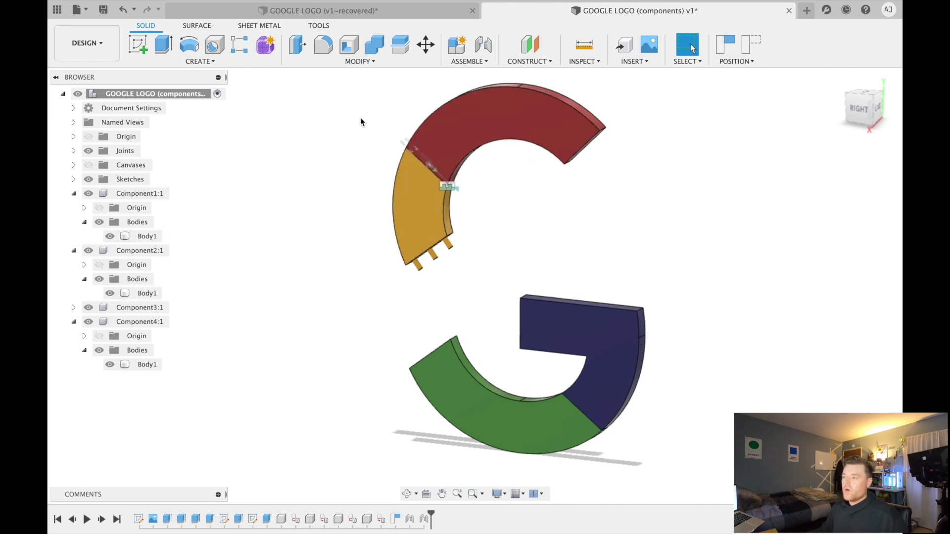
{"action": "left_click", "coordinate": [374, 44]}
{"action": "left_click", "coordinate": [495, 276]}
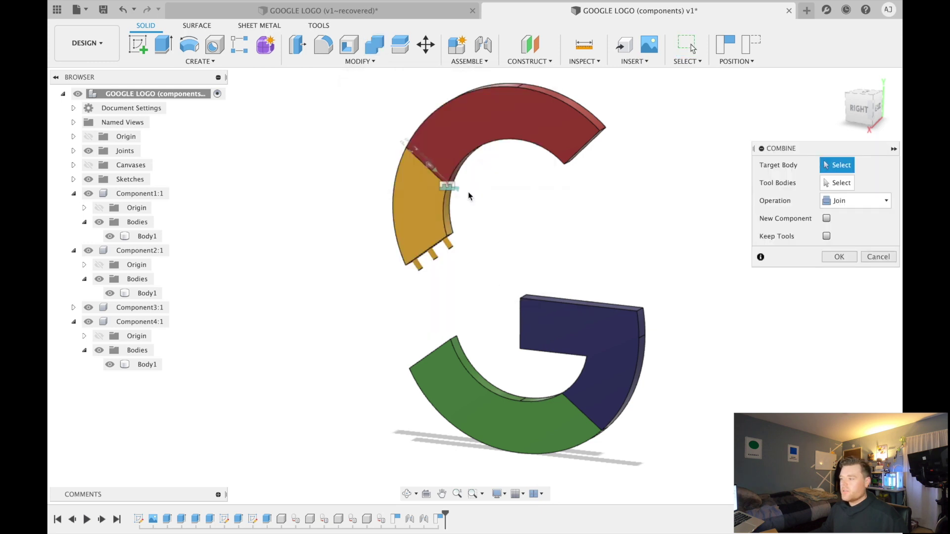
{"action": "left_click", "coordinate": [456, 142]}
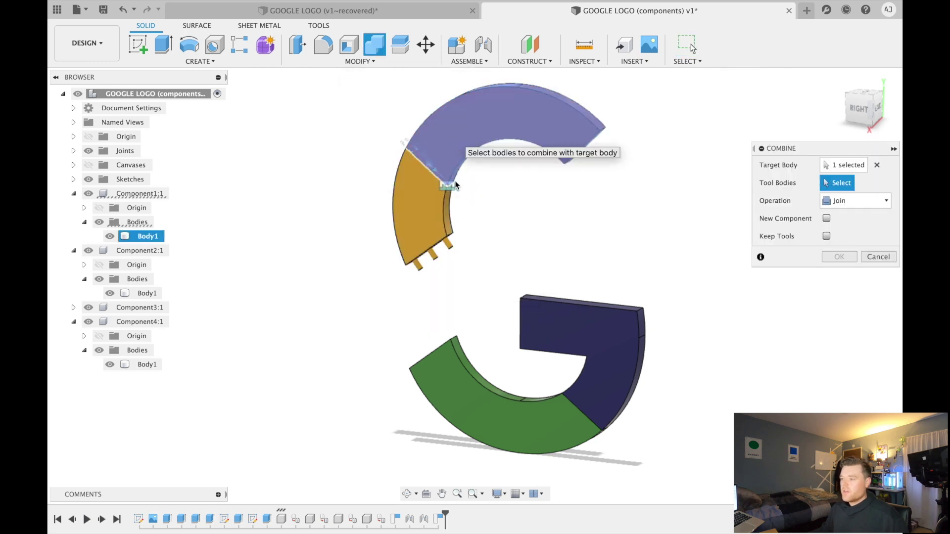
{"action": "left_click", "coordinate": [421, 200]}
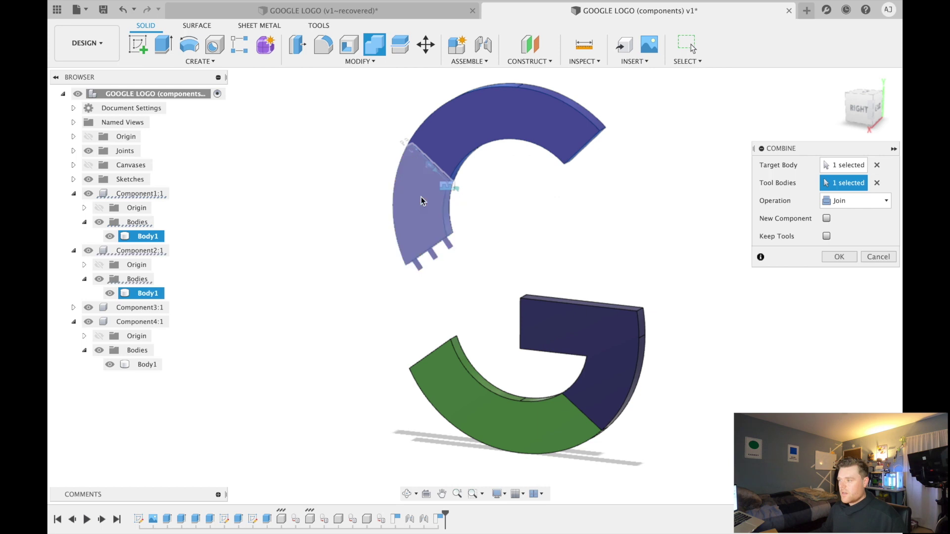
{"action": "left_click", "coordinate": [839, 258]}
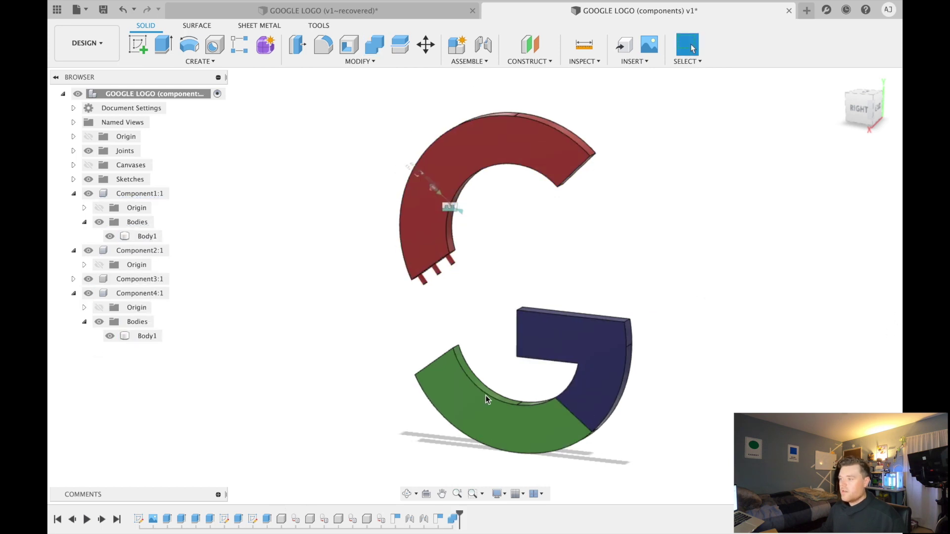
- Examine the combined body in the model and under Component1 to see how the joined piece is organised
{"action": "left_click", "coordinate": [446, 206]}
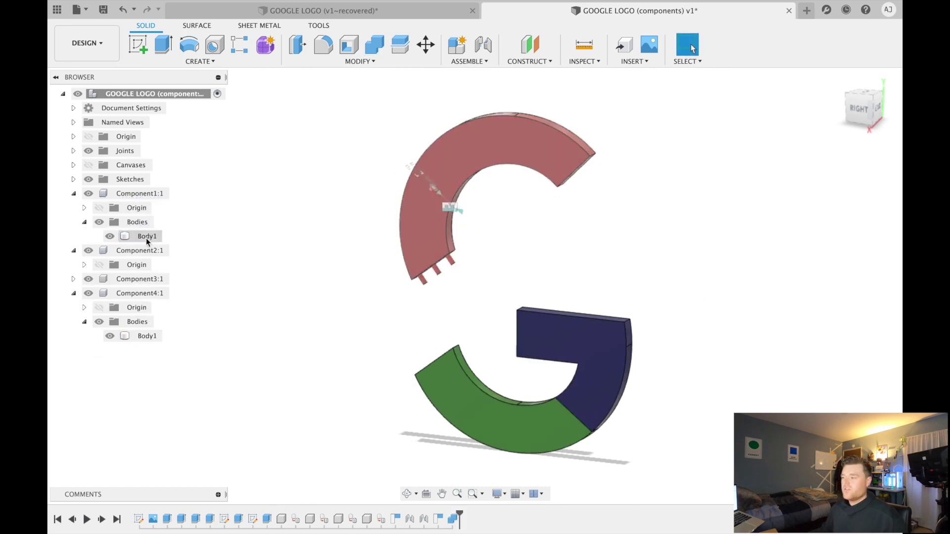
{"action": "left_click", "coordinate": [148, 236]}
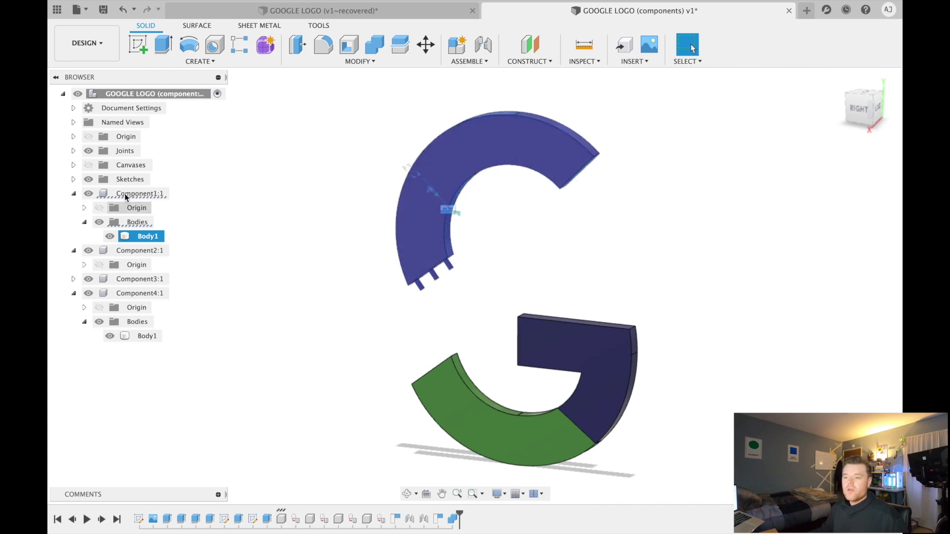
{"action": "left_click", "coordinate": [125, 193]}
{"action": "left_click", "coordinate": [475, 304]}
{"action": "scroll", "coordinate": [450, 314], "scroll_direction": "down", "scroll_amount": 3}
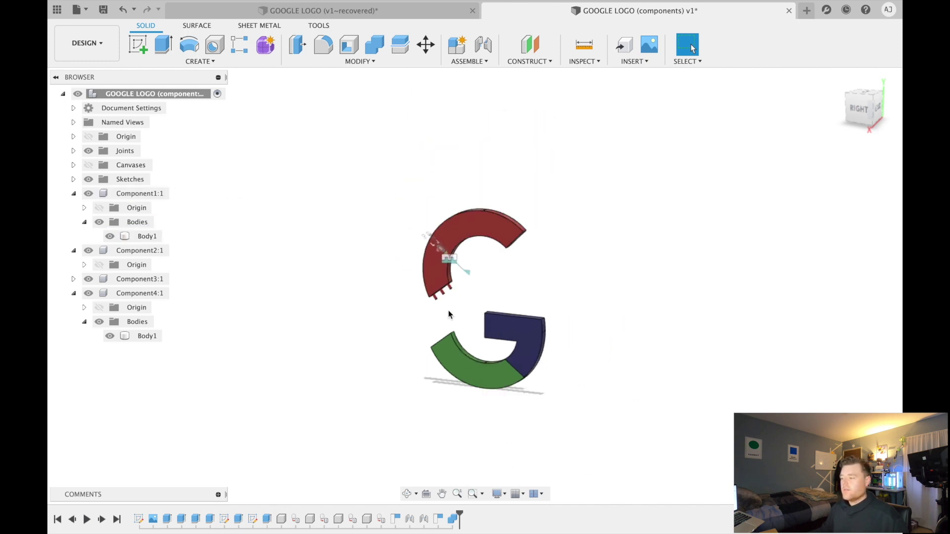
{"action": "middle_click_drag", "start_coordinate": [450, 315], "coordinate": [456, 276], "text": "shift"}
{"action": "left_click", "coordinate": [477, 245]}
{"action": "scroll", "coordinate": [477, 243], "scroll_direction": "up", "scroll_amount": 3}
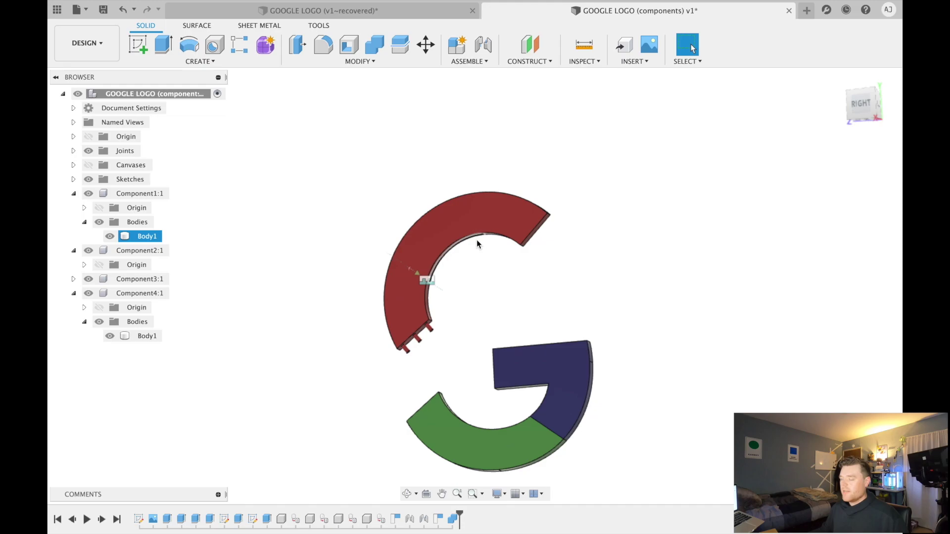